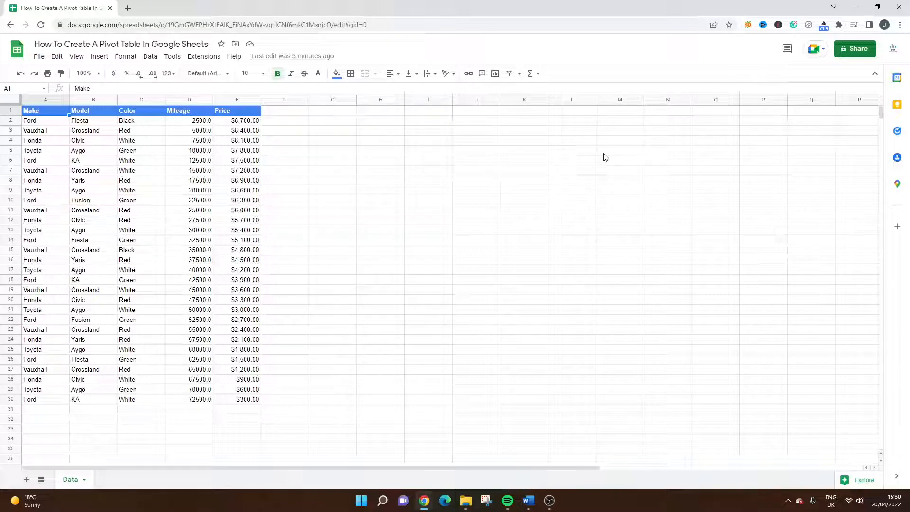
Examine the car data and its header row of Make, Model, Color, Mileage and Price.
{"action": "left_click", "coordinate": [157, 131]}
{"action": "left_click", "coordinate": [298, 152]}
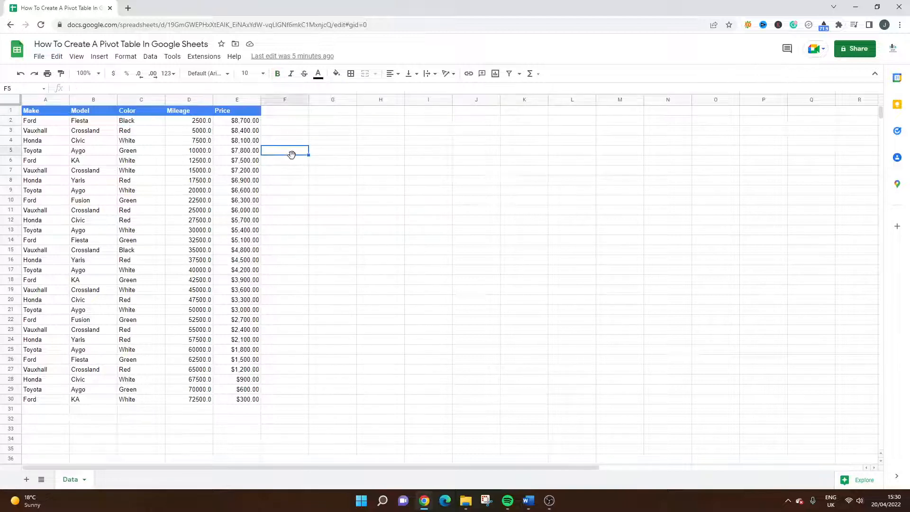
{"action": "left_click", "coordinate": [60, 124]}
{"action": "left_click", "coordinate": [391, 182]}
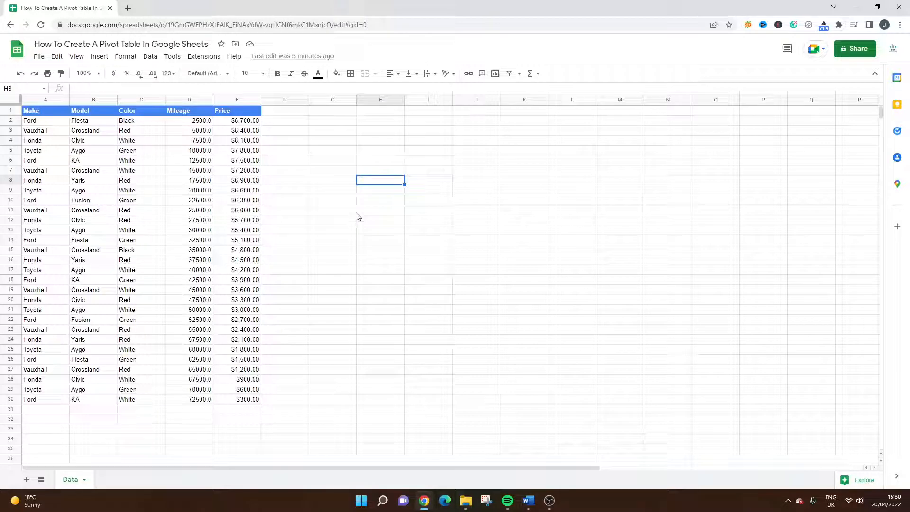
{"action": "left_click_drag", "start_coordinate": [50, 113], "coordinate": [78, 128]}
{"action": "left_click", "coordinate": [379, 183]}
{"action": "left_click", "coordinate": [340, 172]}
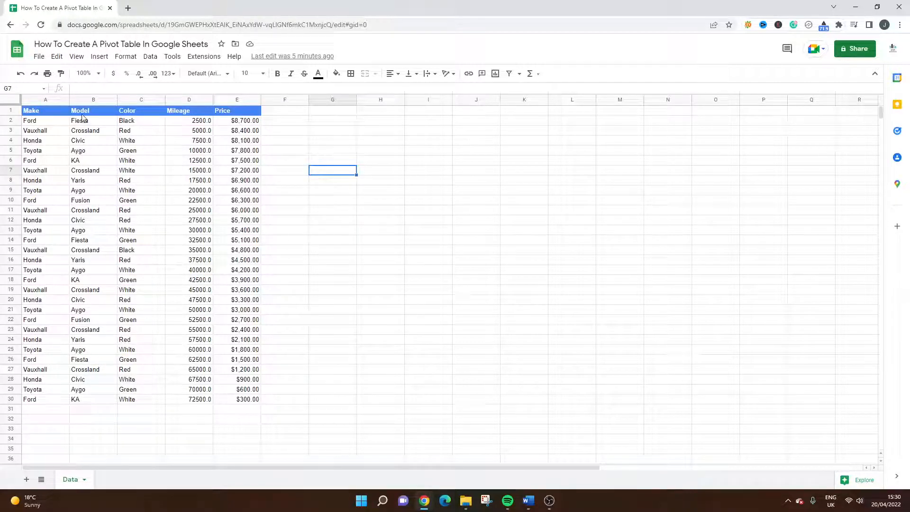
{"action": "left_click_drag", "start_coordinate": [47, 113], "coordinate": [220, 113]}
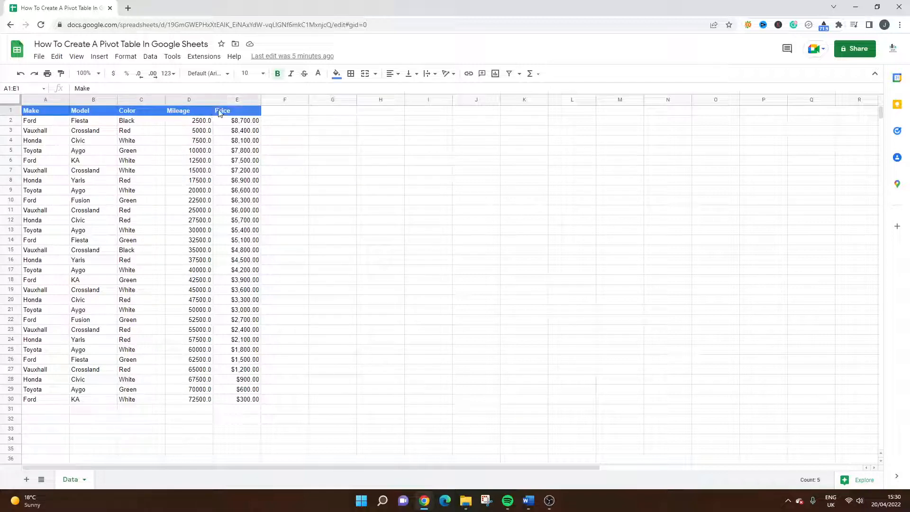
{"action": "left_click", "coordinate": [319, 138]}
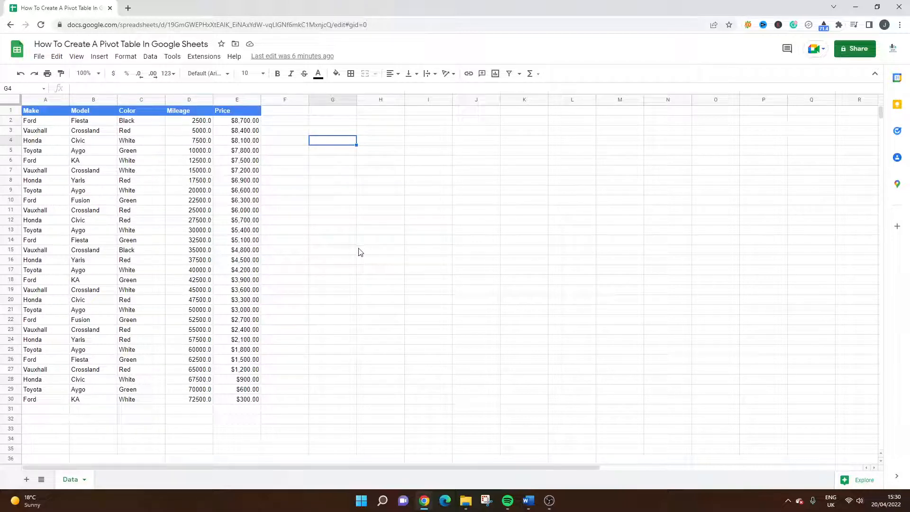
Create a pivot table on a new sheet from the full car data, range A1:E30, including the header row.
{"action": "left_click", "coordinate": [101, 56]}
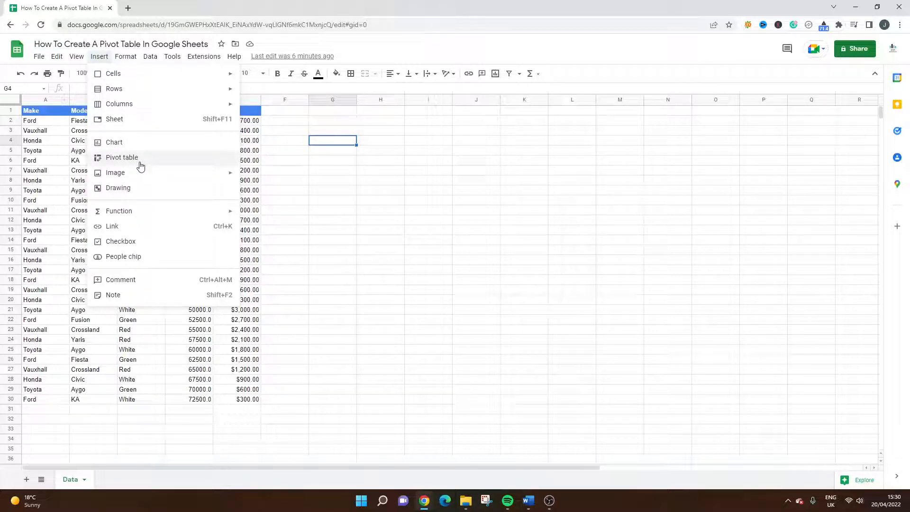
{"action": "left_click", "coordinate": [314, 191]}
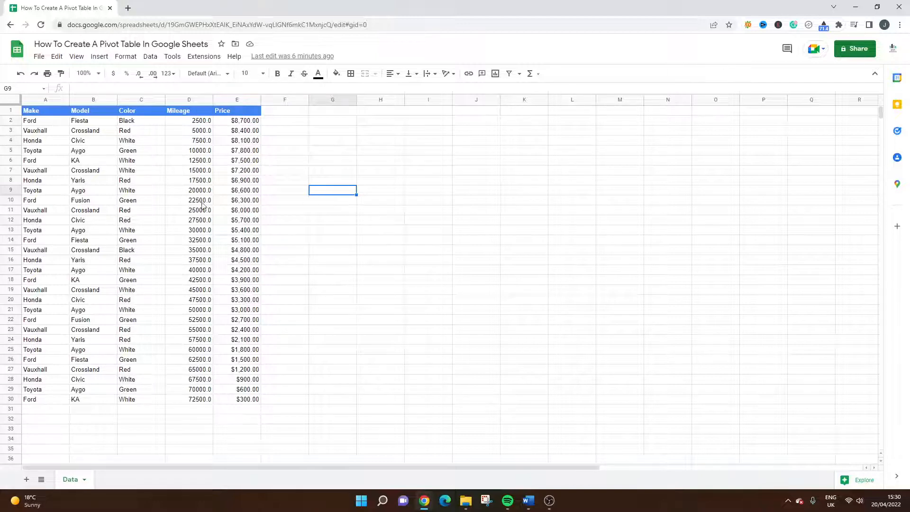
{"action": "left_click_drag", "start_coordinate": [39, 113], "coordinate": [251, 400]}
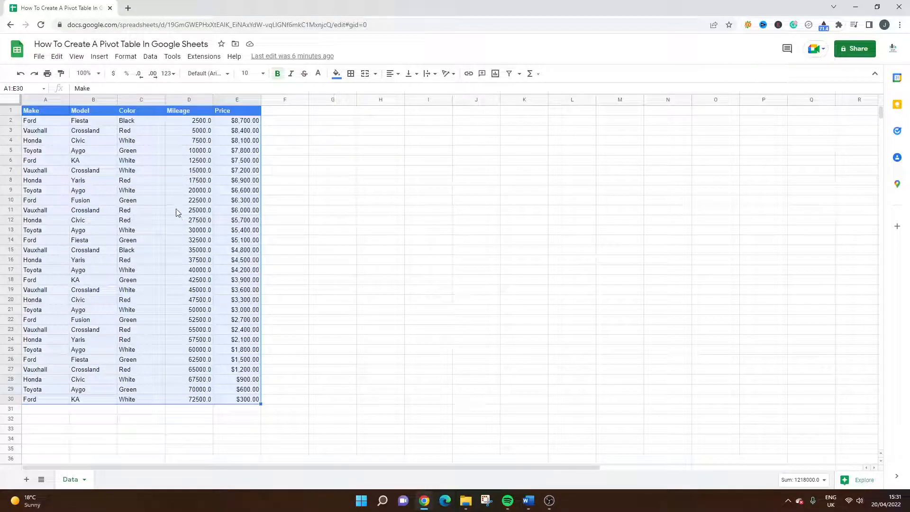
{"action": "left_click", "coordinate": [99, 57]}
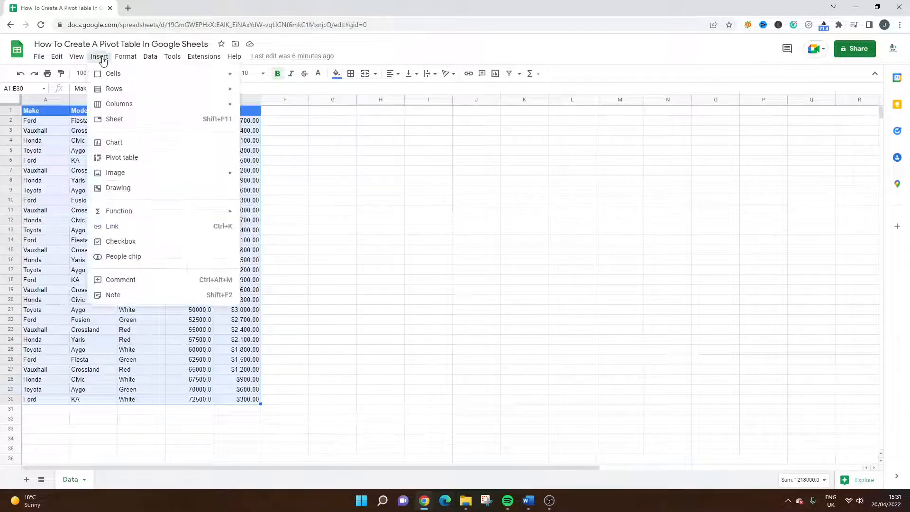
{"action": "left_click", "coordinate": [145, 160]}
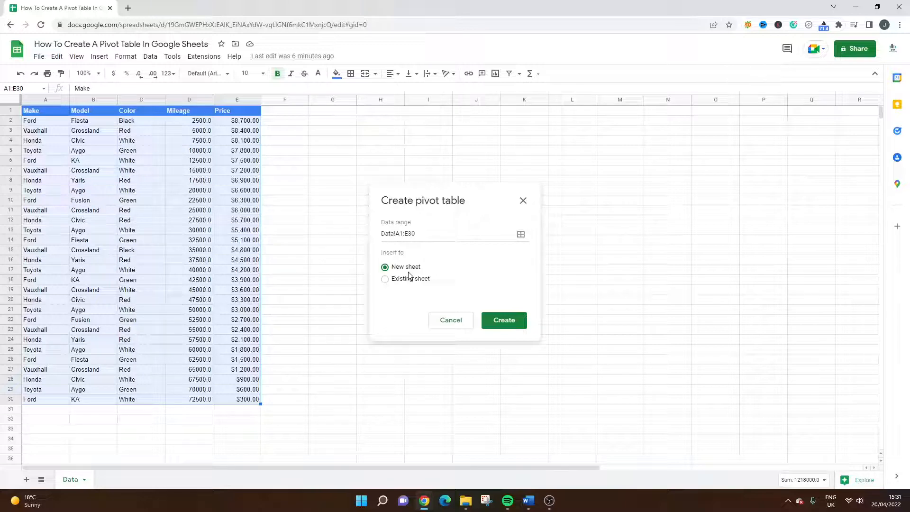
{"action": "left_click", "coordinate": [505, 326]}
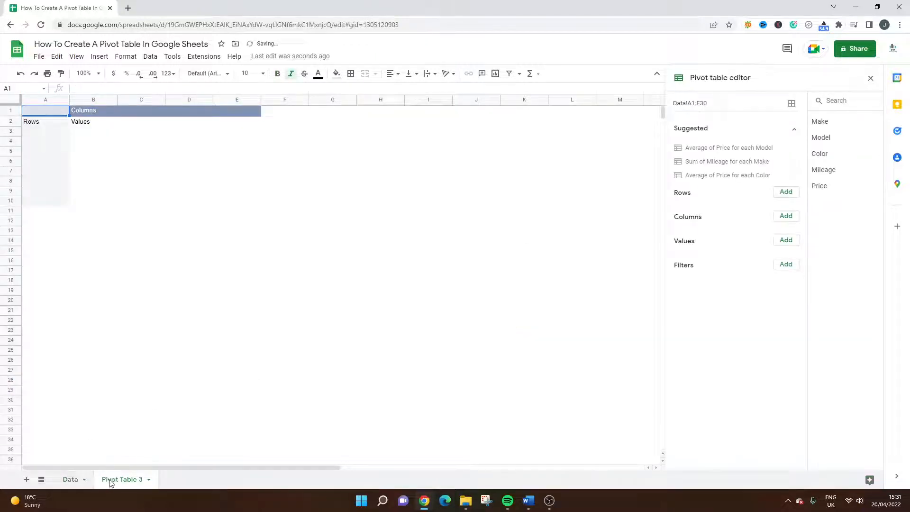
Rename the new pivot table sheet as Car Pivot Table.
{"action": "double_click", "coordinate": [132, 480]}
{"action": "left_click", "coordinate": [140, 482]}
{"action": "key", "text": "BackSpace"}
{"action": "key", "text": "BackSpace"}
{"action": "left_click", "coordinate": [103, 480]}
{"action": "type", "text": "Car"}
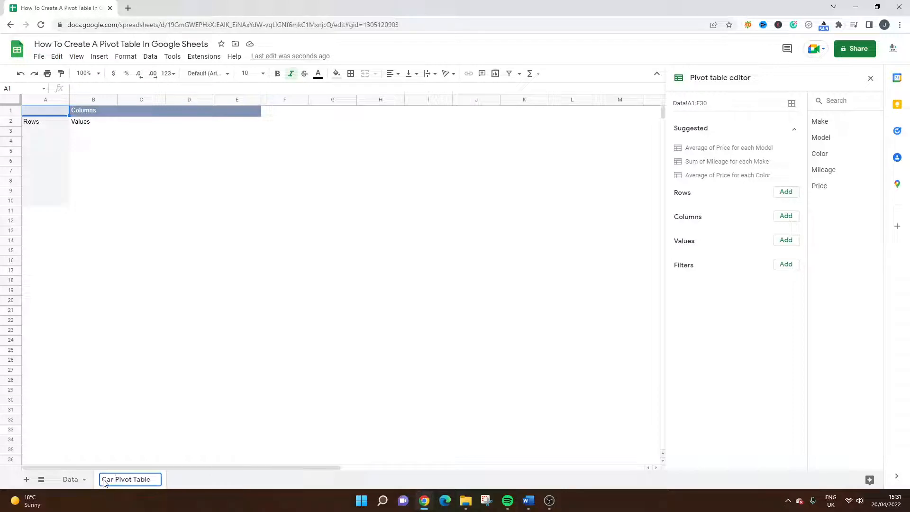
{"action": "left_click", "coordinate": [135, 440]}
{"action": "double_click", "coordinate": [113, 479]}
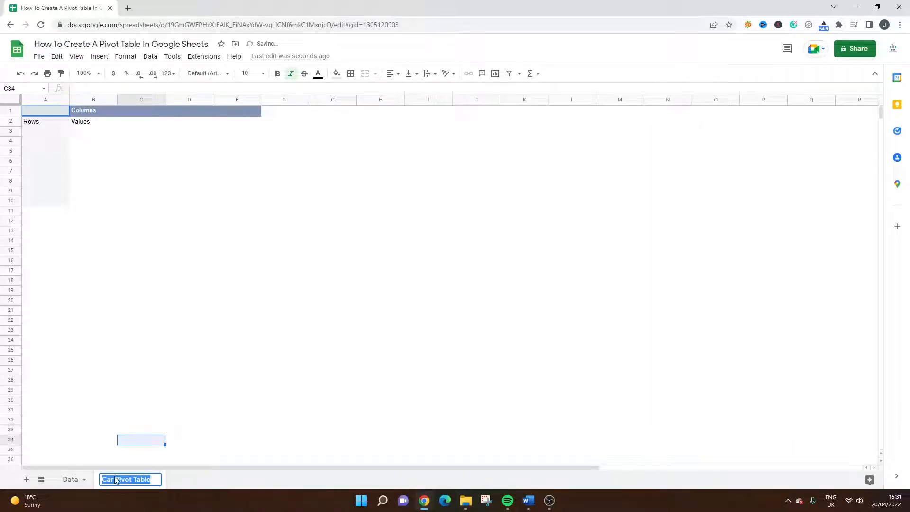
{"action": "left_click", "coordinate": [138, 304]}
Select the Rows cell A2 of the empty pivot table so its editor is shown.
{"action": "left_click", "coordinate": [57, 133]}
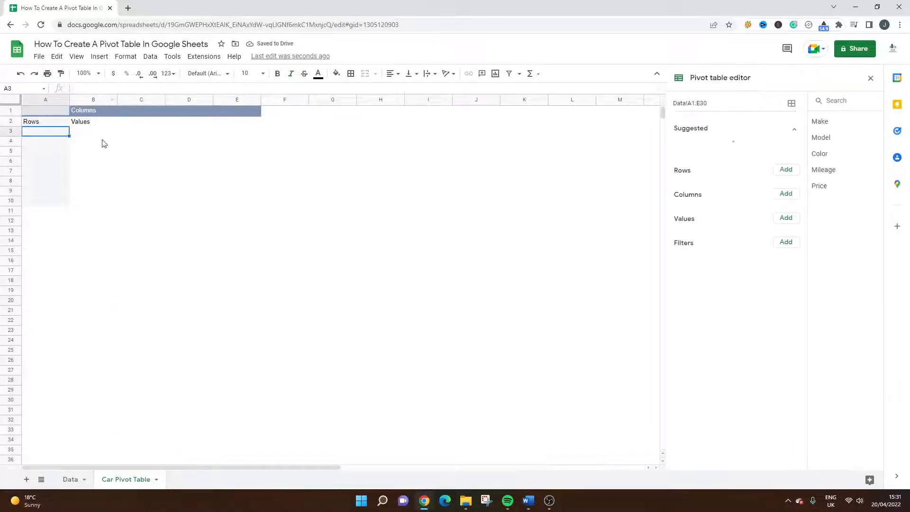
{"action": "left_click", "coordinate": [187, 193]}
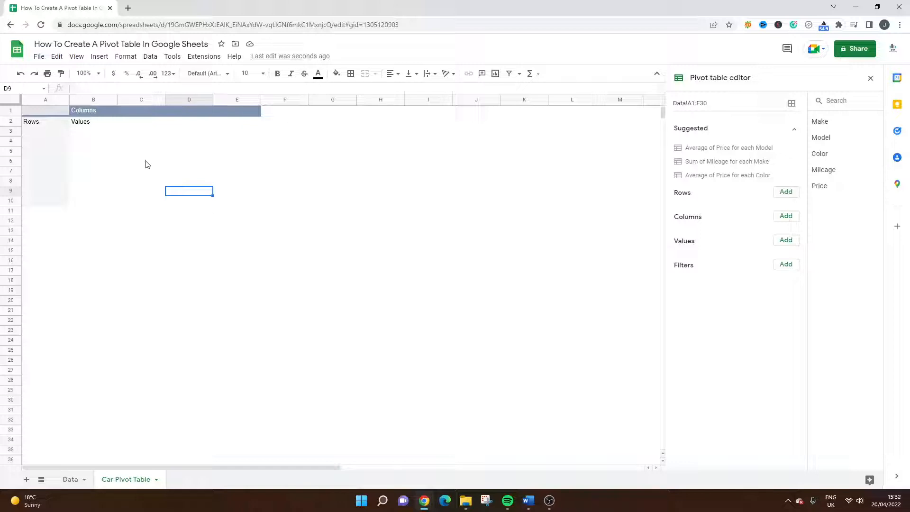
{"action": "left_click", "coordinate": [242, 284]}
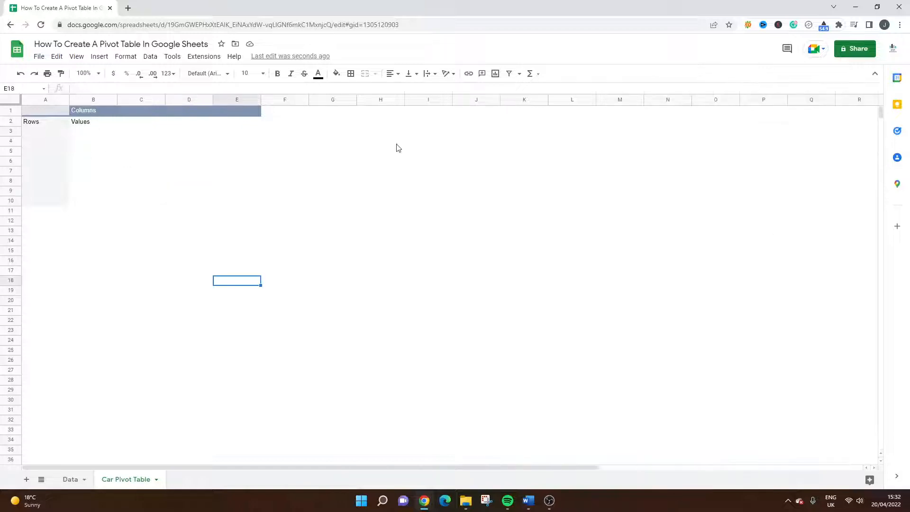
{"action": "left_click", "coordinate": [285, 314]}
{"action": "left_click", "coordinate": [598, 307]}
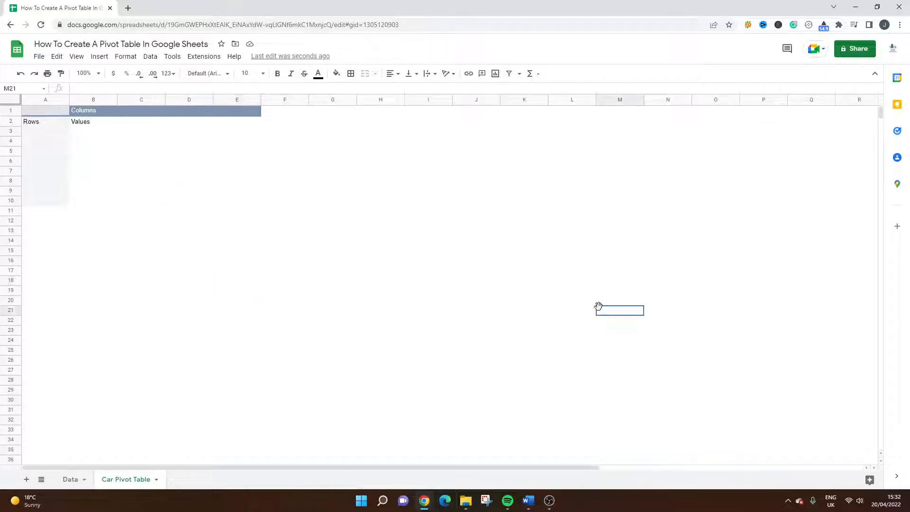
{"action": "left_click", "coordinate": [509, 348]}
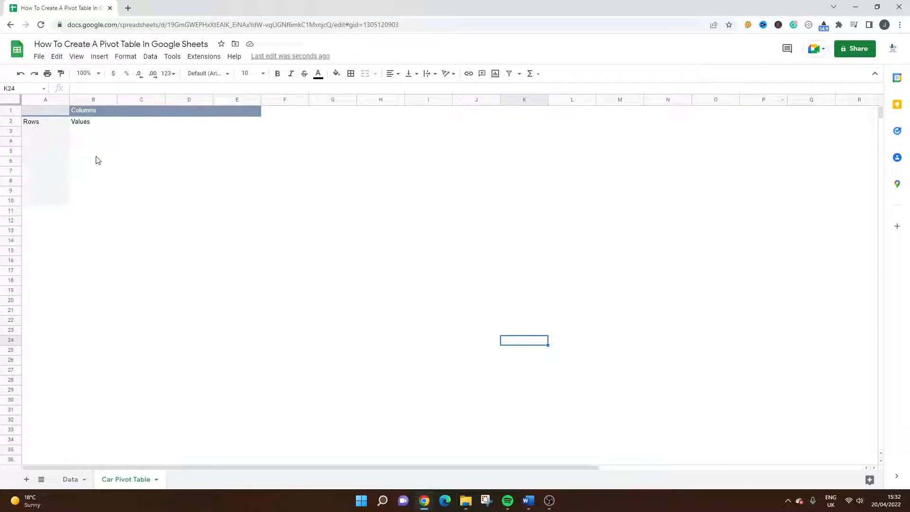
{"action": "left_click", "coordinate": [42, 122]}
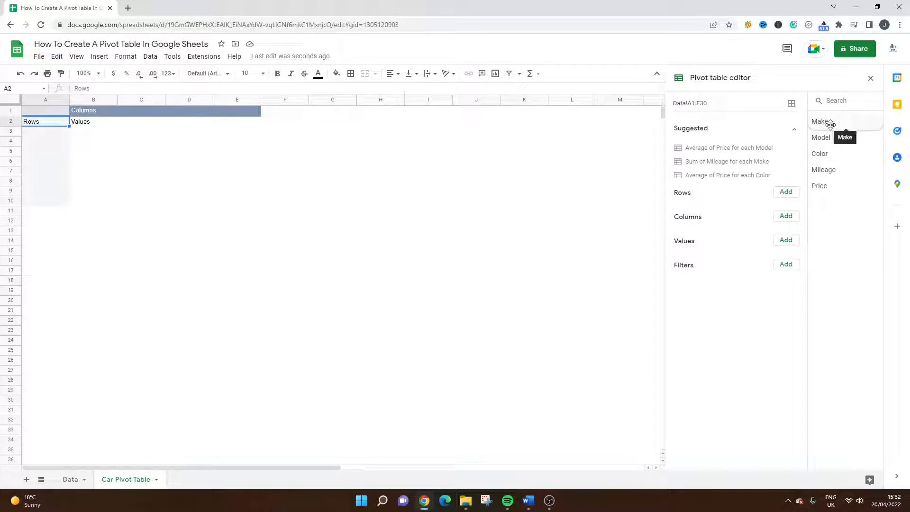
Compare the source columns on the Data sheet with the fields offered in the pivot table editor.
{"action": "left_click", "coordinate": [70, 478]}
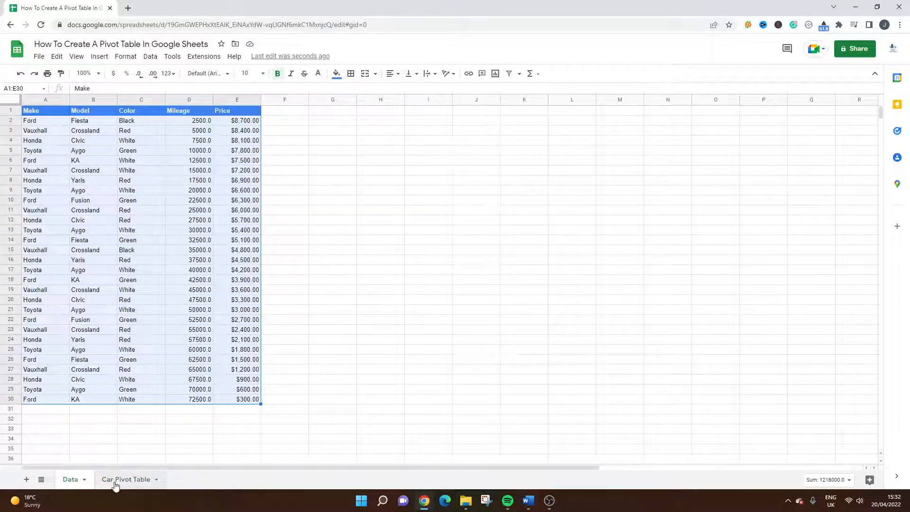
{"action": "left_click", "coordinate": [115, 483]}
{"action": "left_click", "coordinate": [76, 481]}
{"action": "left_click", "coordinate": [18, 101]}
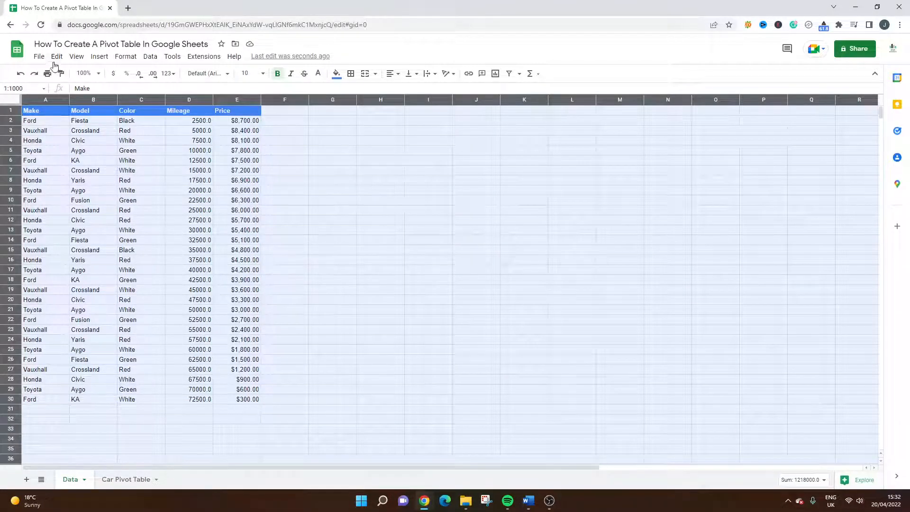
{"action": "left_click", "coordinate": [123, 479]}
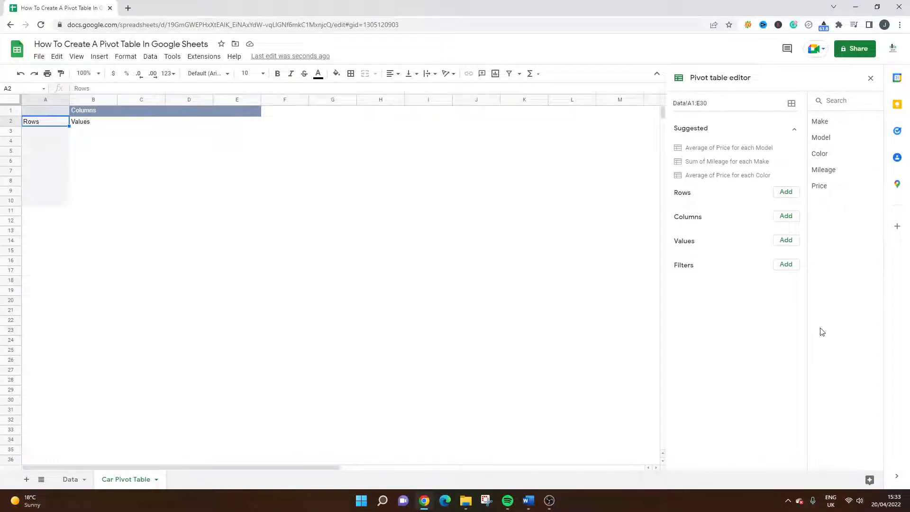
{"action": "left_click", "coordinate": [71, 479]}
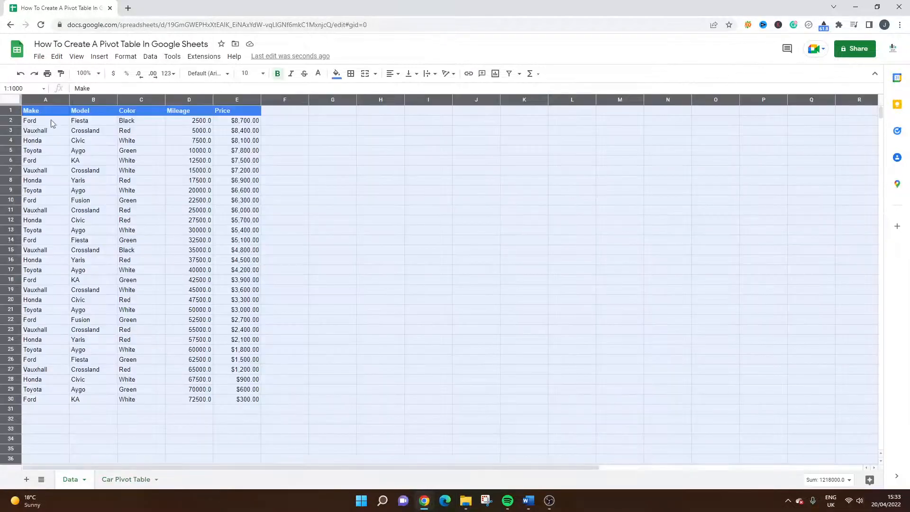
{"action": "left_click_drag", "start_coordinate": [32, 112], "coordinate": [246, 406]}
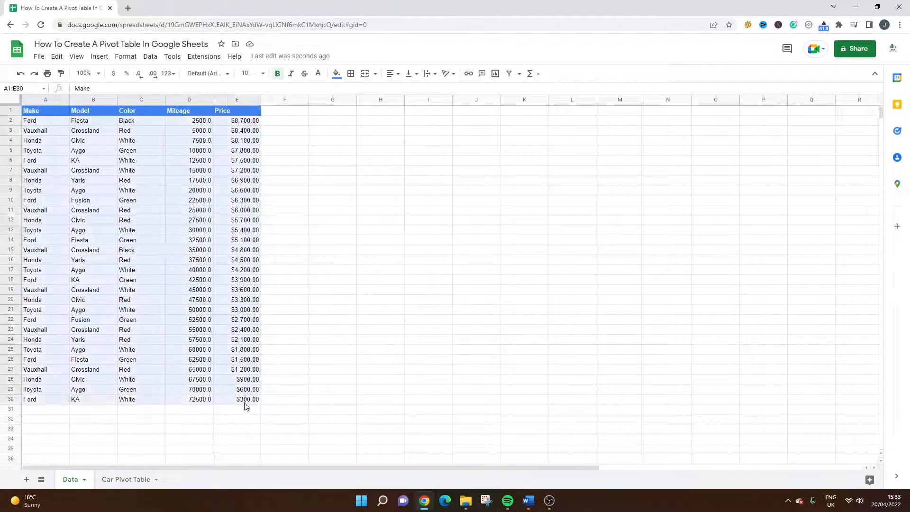
{"action": "left_click", "coordinate": [126, 479]}
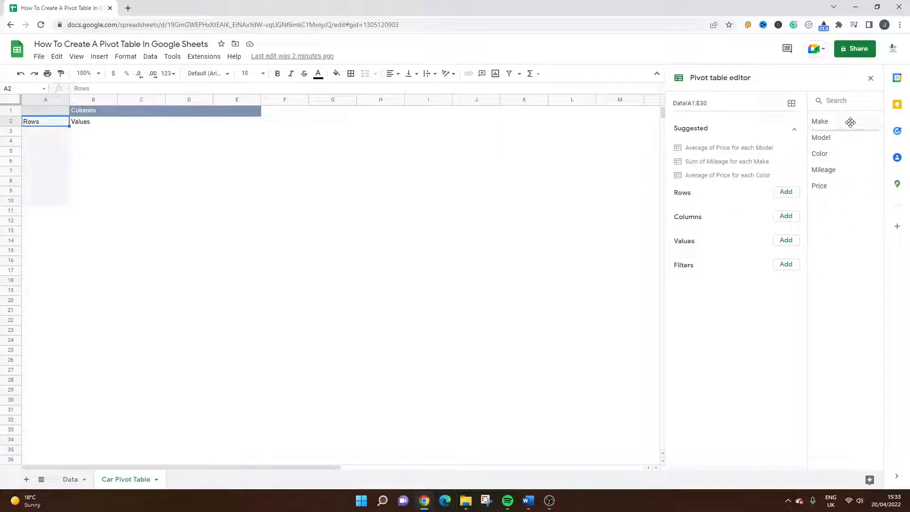
Add the Make field to the pivot table's Rows.
{"action": "left_click_drag", "start_coordinate": [848, 121], "coordinate": [849, 122]}
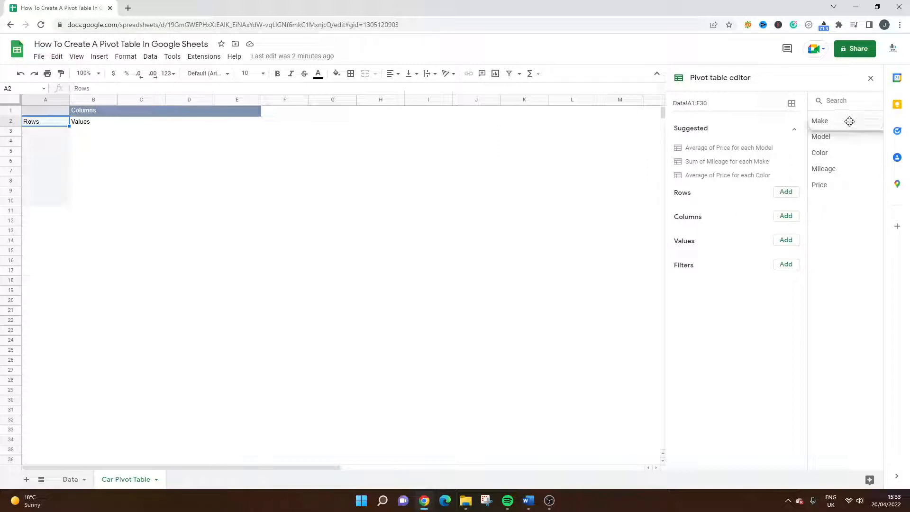
{"action": "left_click", "coordinate": [785, 194]}
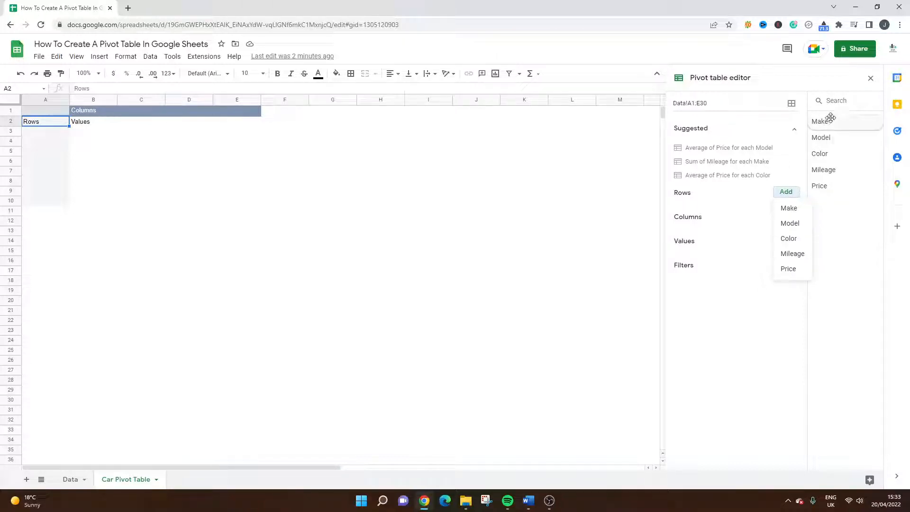
{"action": "left_click", "coordinate": [843, 209]}
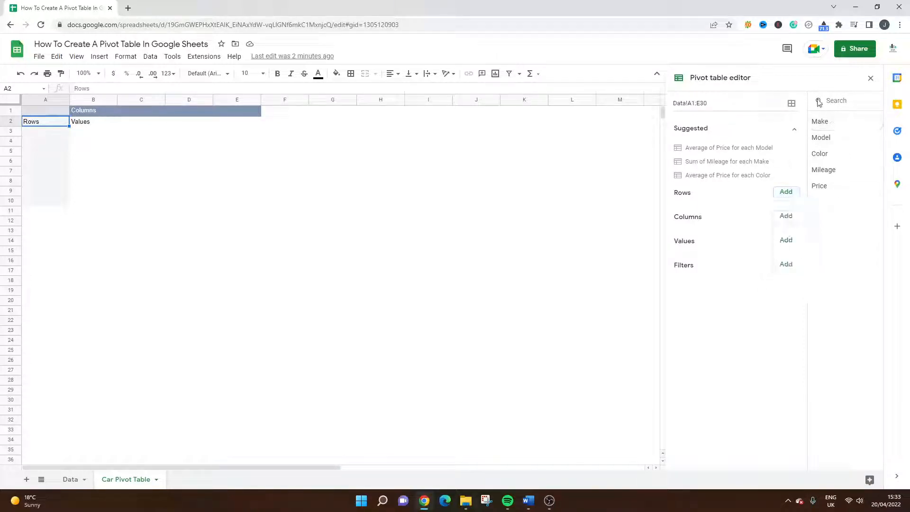
{"action": "left_click_drag", "start_coordinate": [840, 121], "coordinate": [705, 204]}
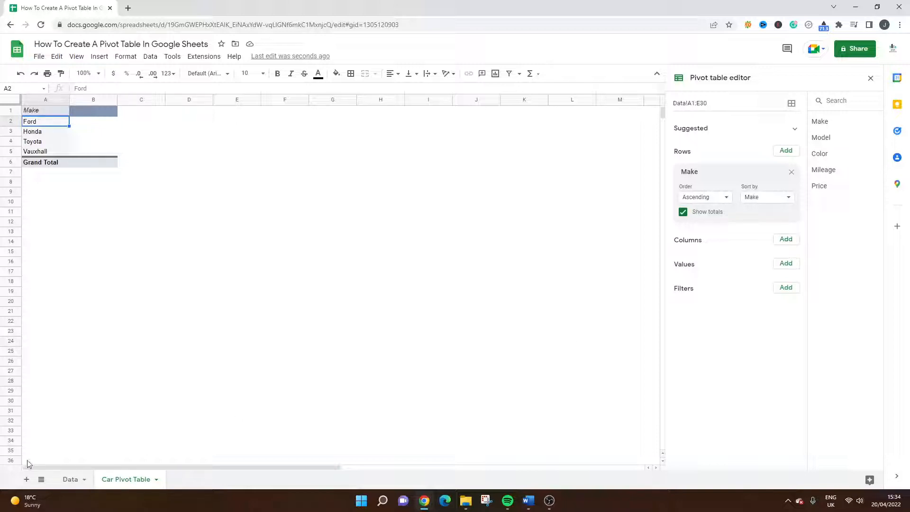
Check the source data and add the Model field to the pivot table's Rows beneath Make.
{"action": "left_click", "coordinate": [68, 478]}
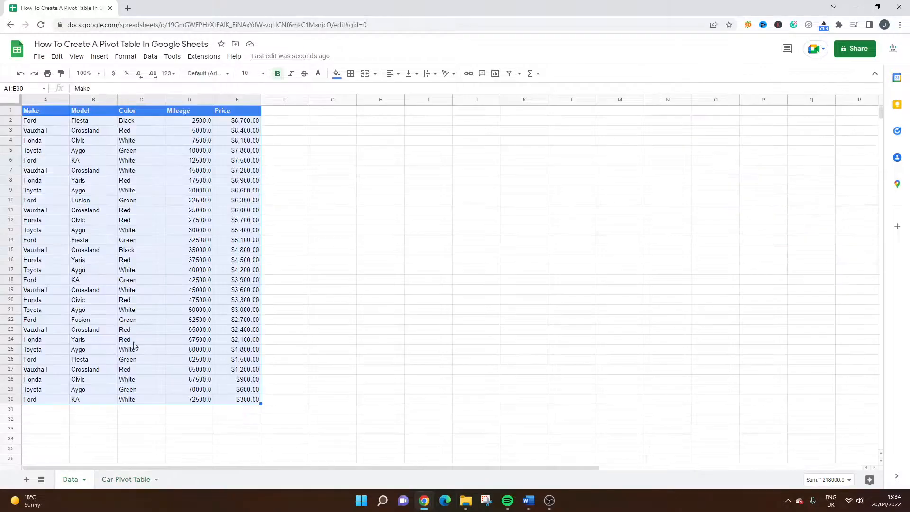
{"action": "left_click", "coordinate": [125, 479]}
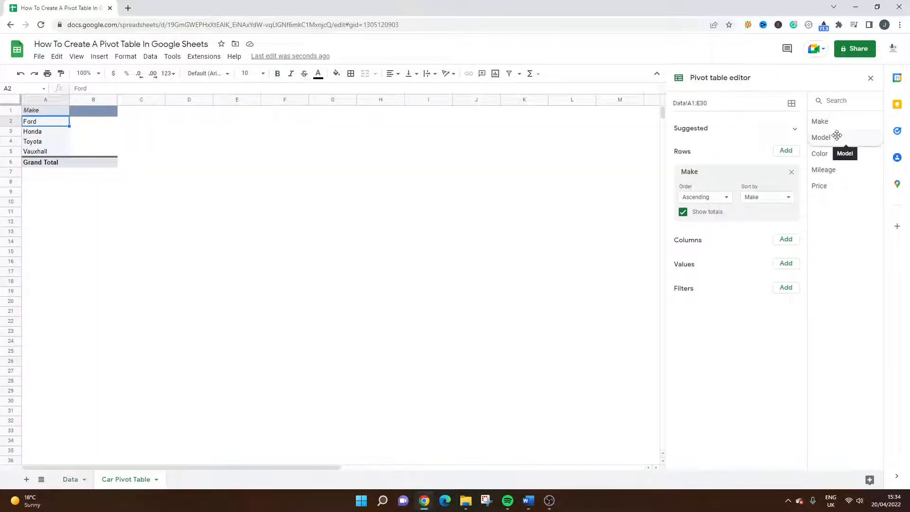
{"action": "left_click_drag", "start_coordinate": [836, 136], "coordinate": [705, 230]}
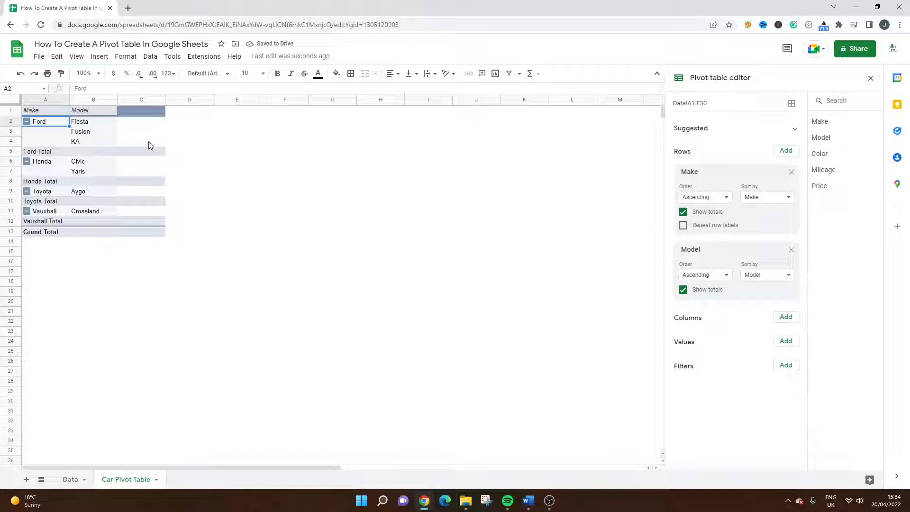
Add a filter to the Data sheet's table and limit the Make column to Ford only.
{"action": "left_click", "coordinate": [90, 124]}
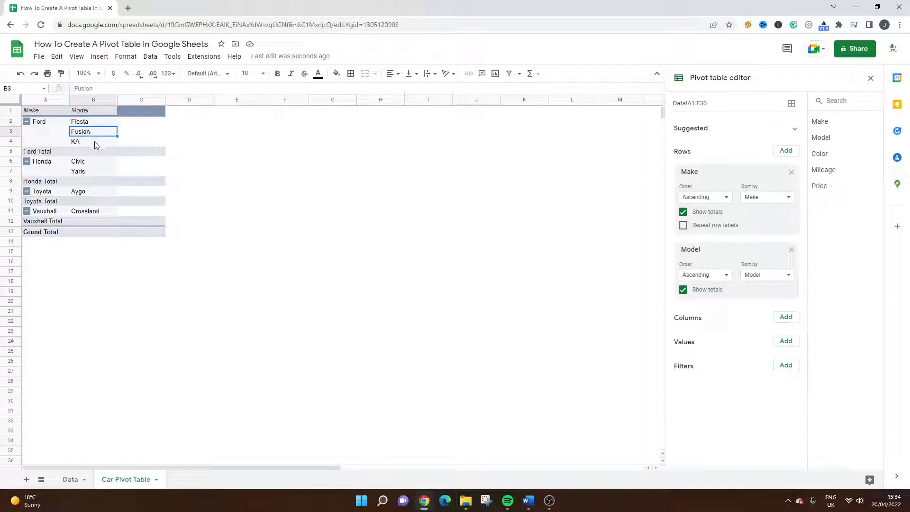
{"action": "left_click", "coordinate": [47, 125]}
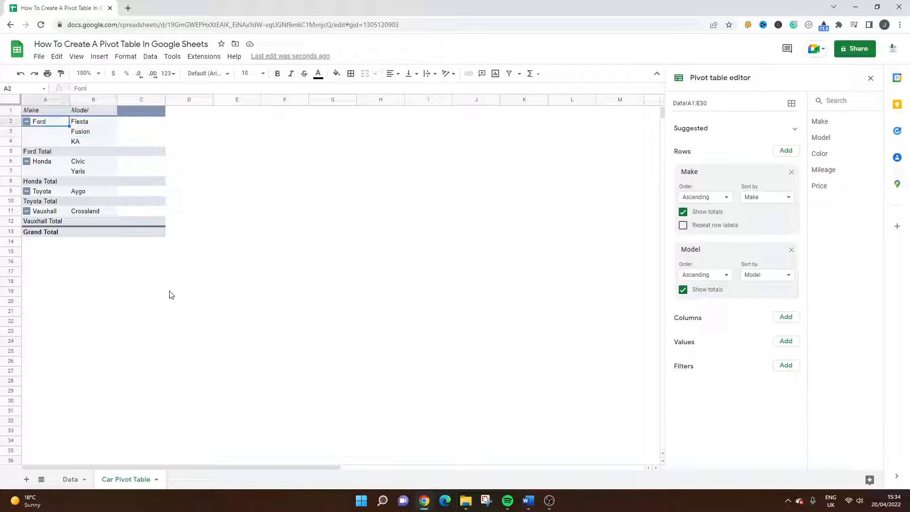
{"action": "left_click", "coordinate": [70, 479]}
{"action": "left_click", "coordinate": [64, 113]}
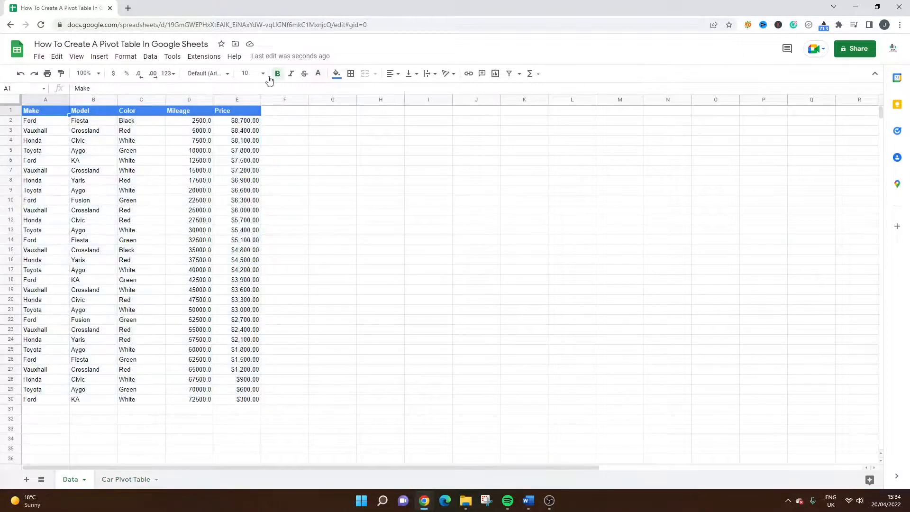
{"action": "left_click", "coordinate": [508, 73]}
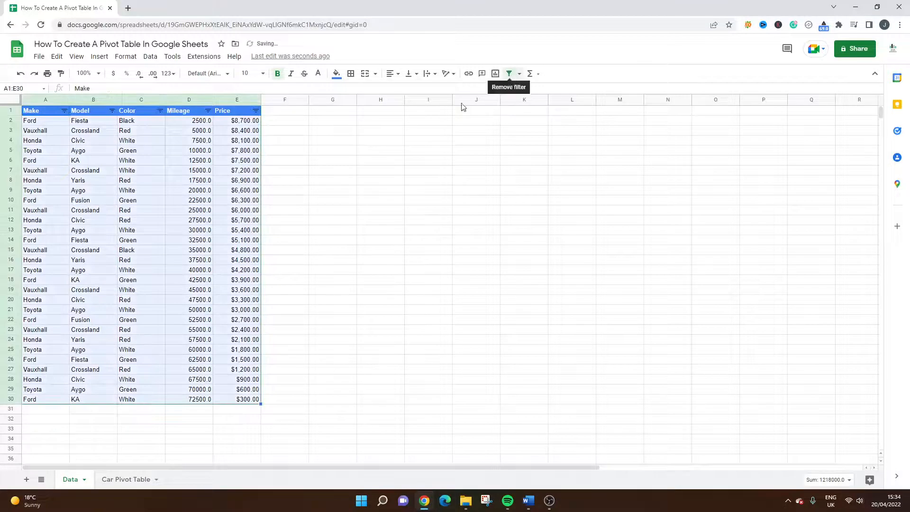
{"action": "left_click", "coordinate": [64, 110]}
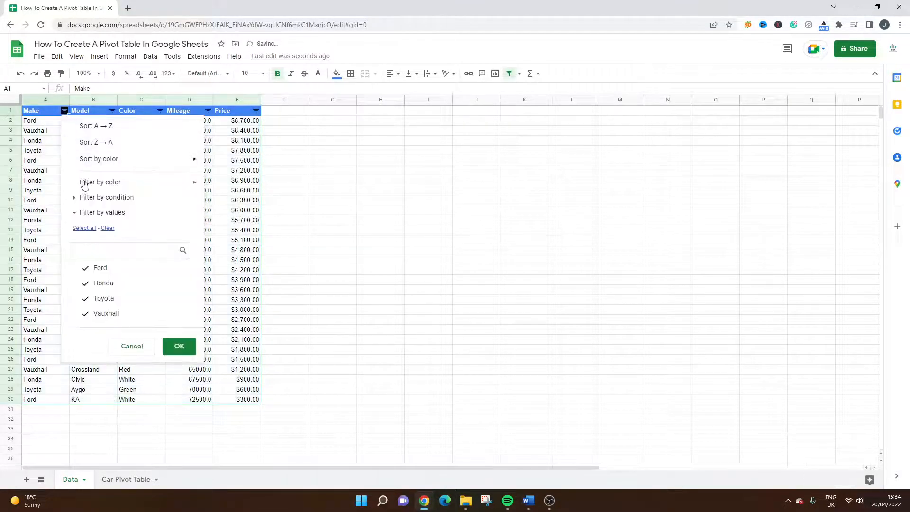
{"action": "left_click", "coordinate": [104, 283]}
{"action": "left_click", "coordinate": [109, 297]}
{"action": "left_click", "coordinate": [111, 314]}
{"action": "left_click", "coordinate": [178, 346]}
Compare the filtered Ford models on the Data sheet with the models grouped by make in the pivot table.
{"action": "left_click", "coordinate": [136, 256]}
{"action": "left_click_drag", "start_coordinate": [87, 121], "coordinate": [90, 194]}
{"action": "left_click", "coordinate": [126, 479]}
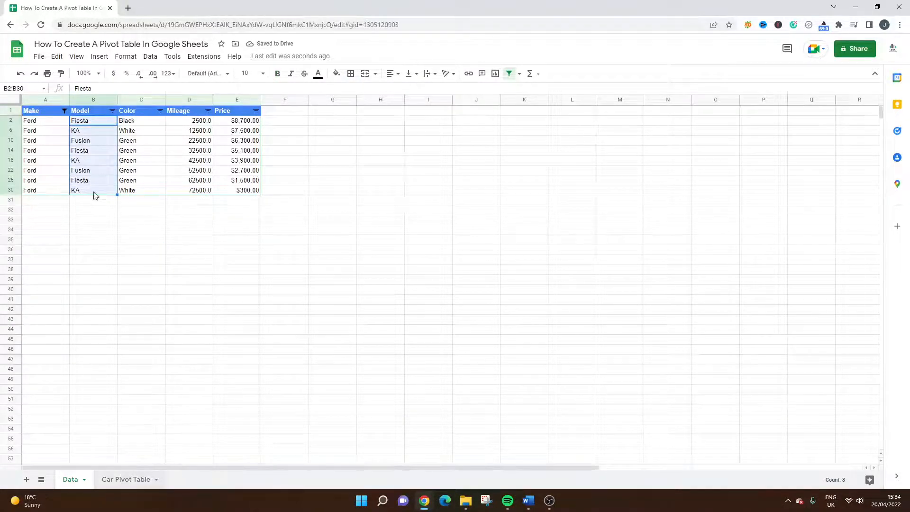
{"action": "left_click", "coordinate": [82, 168]}
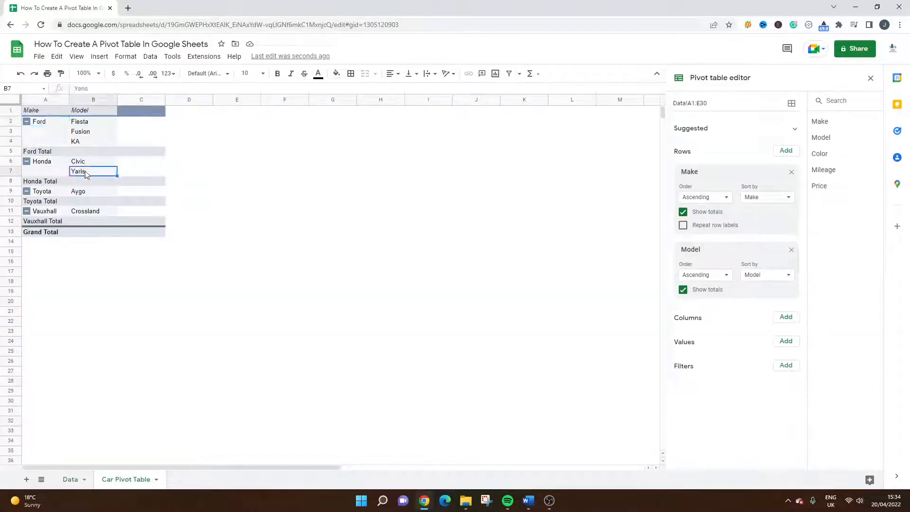
{"action": "left_click", "coordinate": [54, 164]}
{"action": "left_click", "coordinate": [247, 222]}
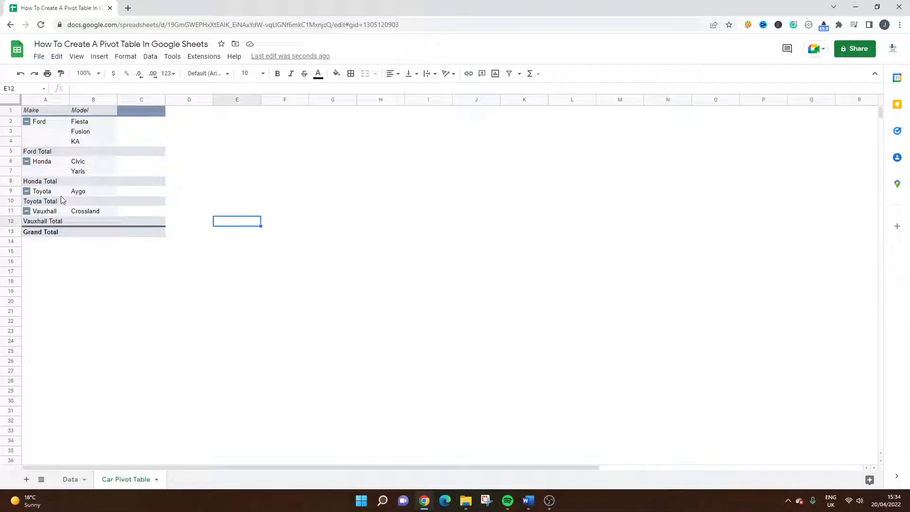
Try the Show totals and Repeat row labels options of the pivot table's Make row field, restoring both.
{"action": "left_click", "coordinate": [74, 134]}
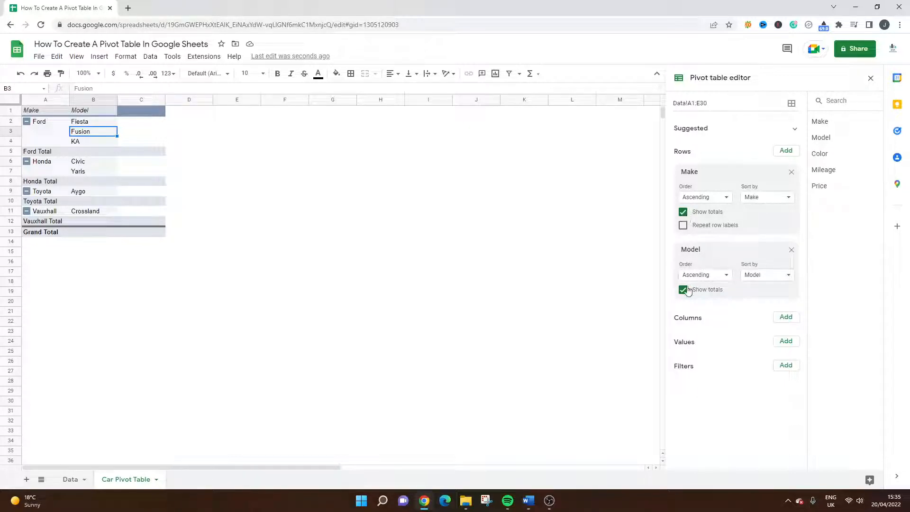
{"action": "left_click", "coordinate": [683, 214]}
{"action": "left_click", "coordinate": [683, 215]}
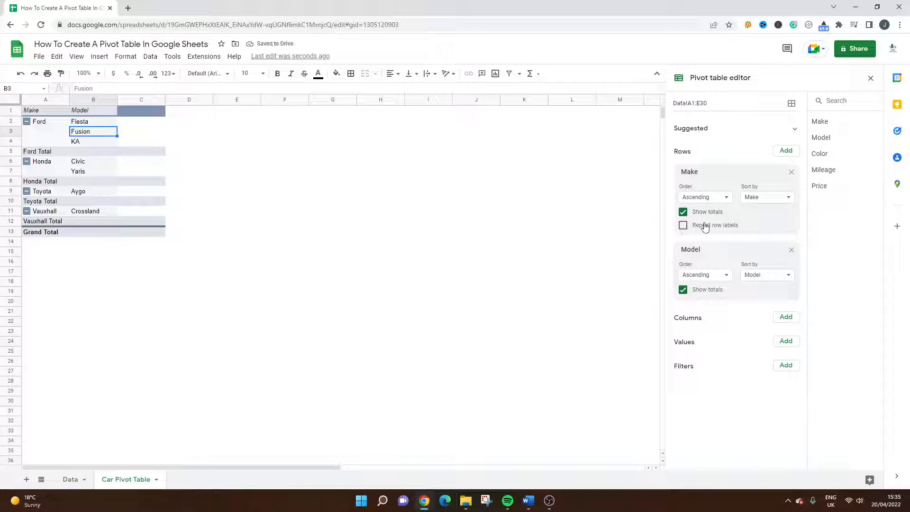
{"action": "left_click", "coordinate": [685, 230]}
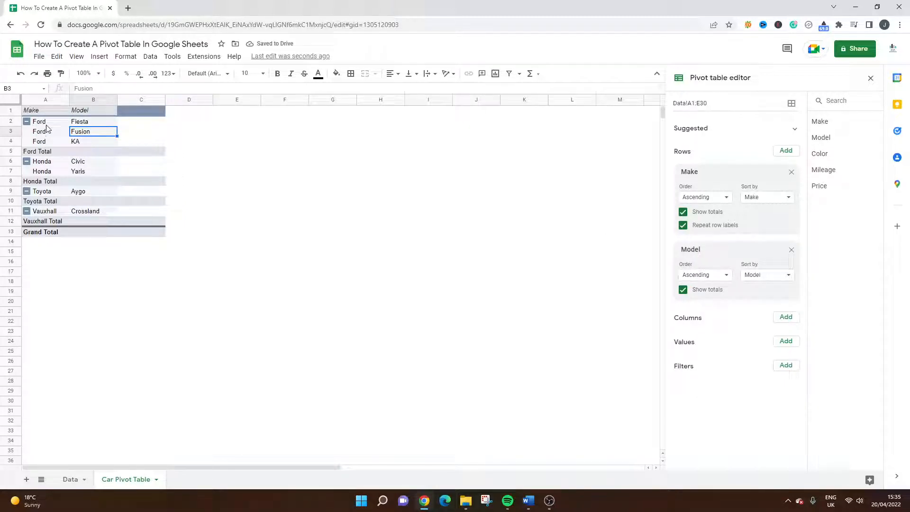
{"action": "left_click", "coordinate": [683, 224]}
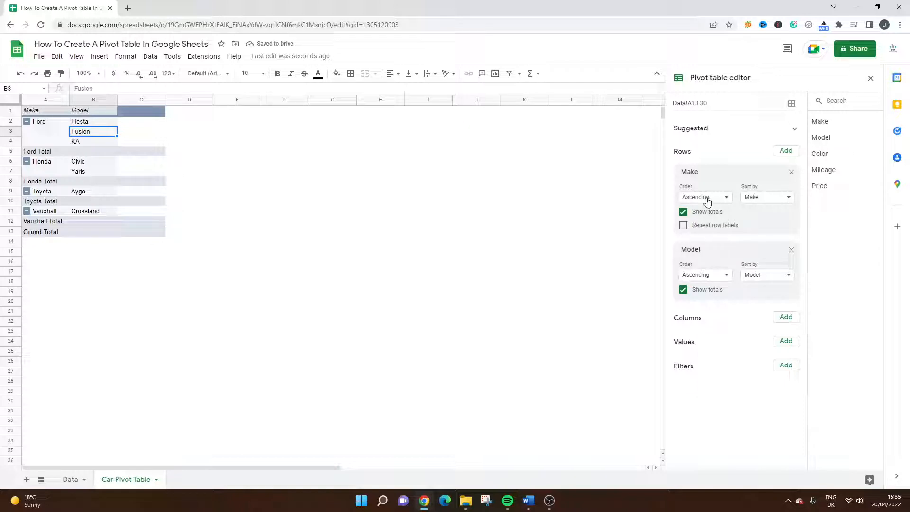
Look at the Order and Sort by options of the Make row field, leaving it sorted by Make.
{"action": "left_click", "coordinate": [723, 198]}
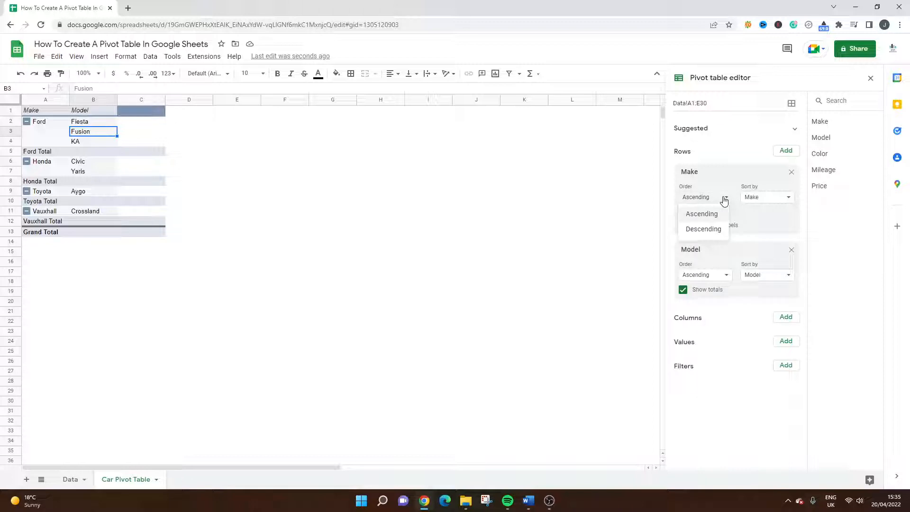
{"action": "left_click", "coordinate": [761, 198]}
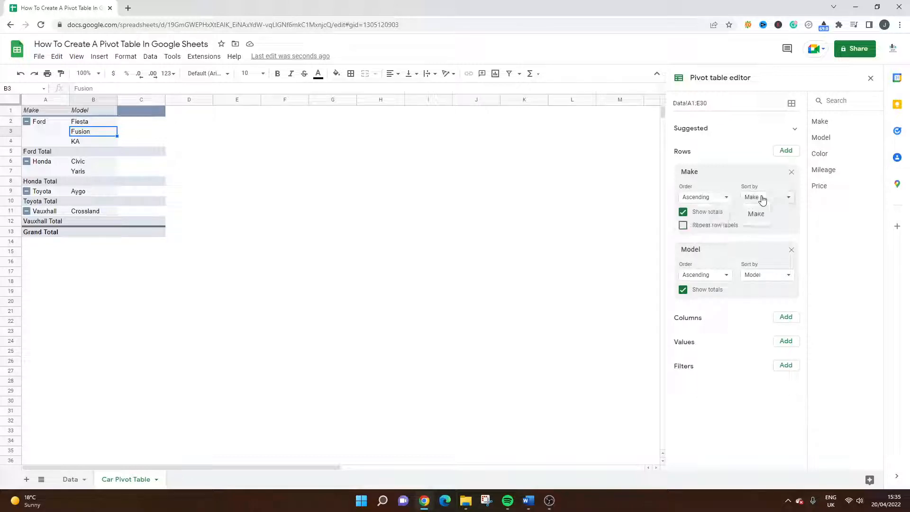
{"action": "left_click", "coordinate": [761, 221]}
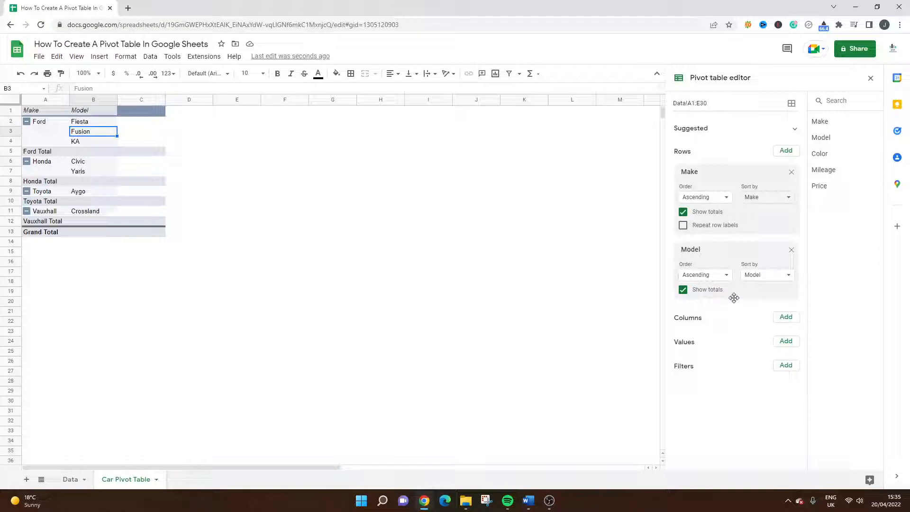
Try the Model field in the pivot table's Columns and return it to Rows beneath Make.
{"action": "left_click_drag", "start_coordinate": [700, 250], "coordinate": [718, 276]}
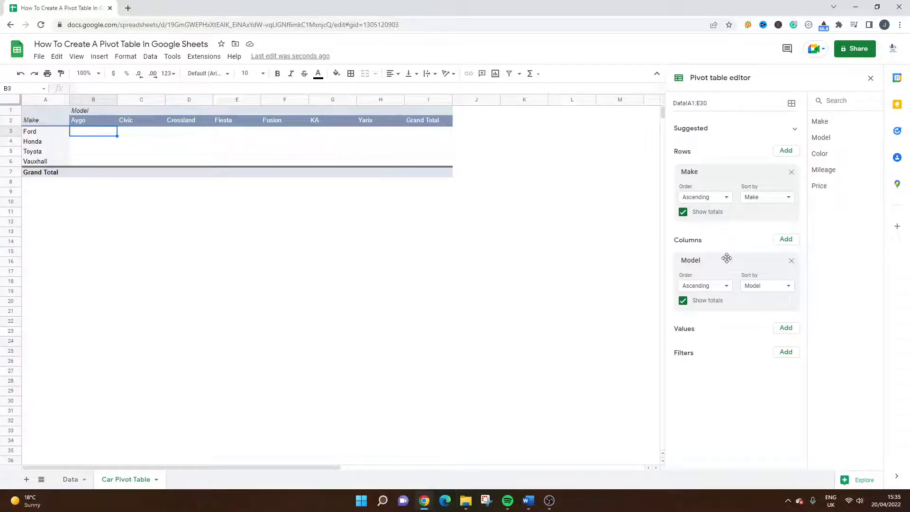
{"action": "left_click_drag", "start_coordinate": [709, 267], "coordinate": [718, 232]}
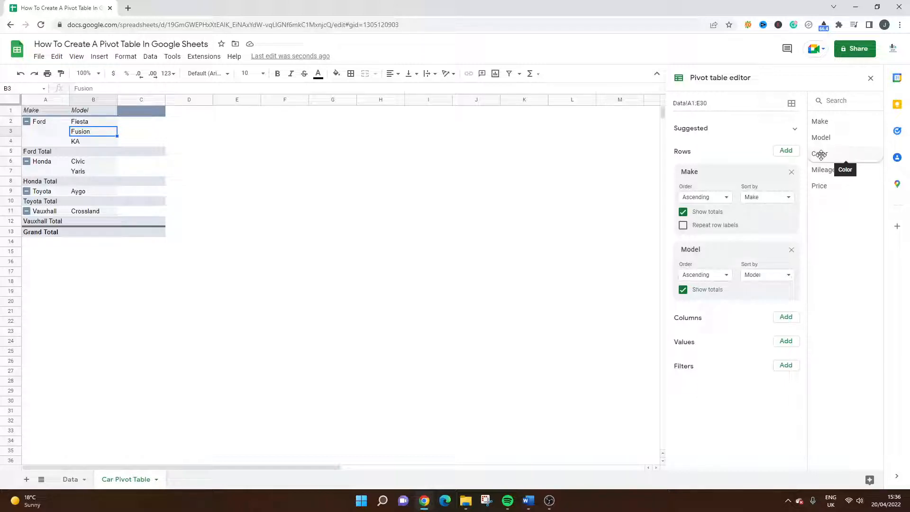
Add the Color field to the pivot table's Rows beneath Model.
{"action": "left_click_drag", "start_coordinate": [820, 155], "coordinate": [716, 319]}
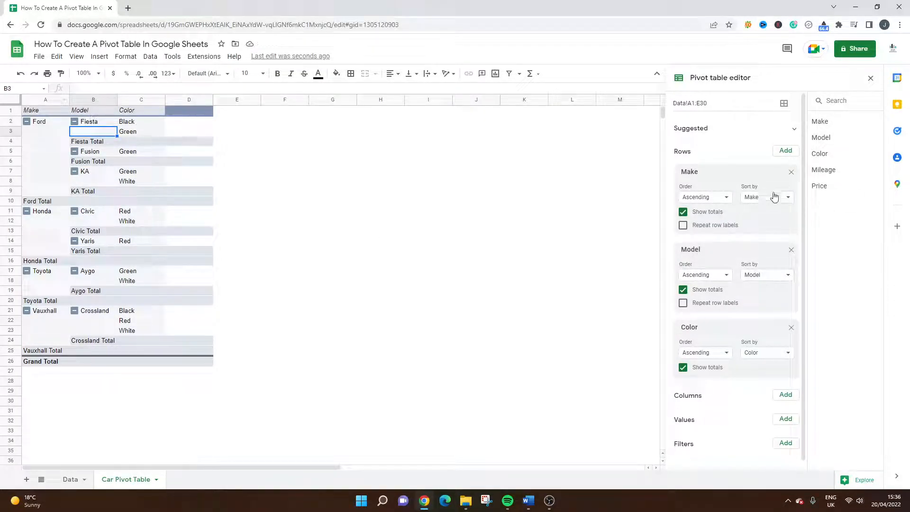
{"action": "scroll", "coordinate": [754, 313], "scroll_direction": "down", "scroll_amount": 1}
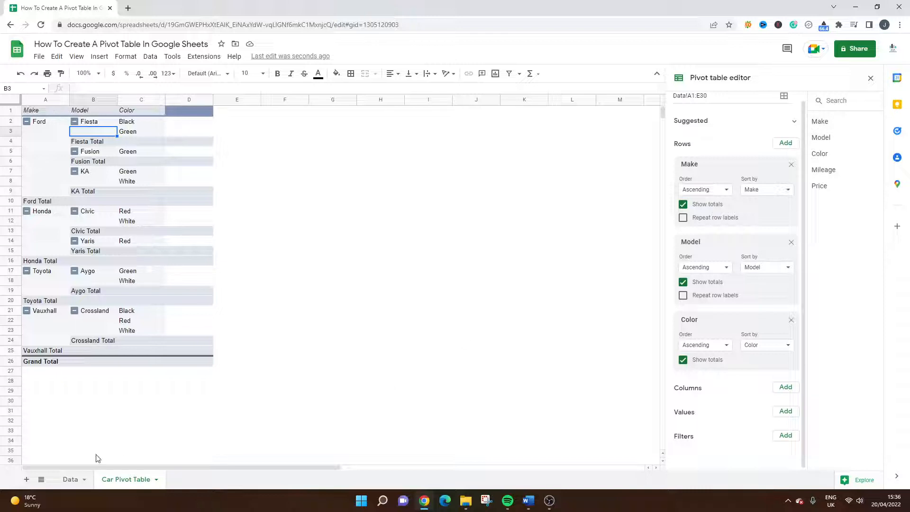
Remove the Make filter from the Data sheet and look over the full source table.
{"action": "left_click", "coordinate": [70, 479]}
{"action": "left_click", "coordinate": [198, 280]}
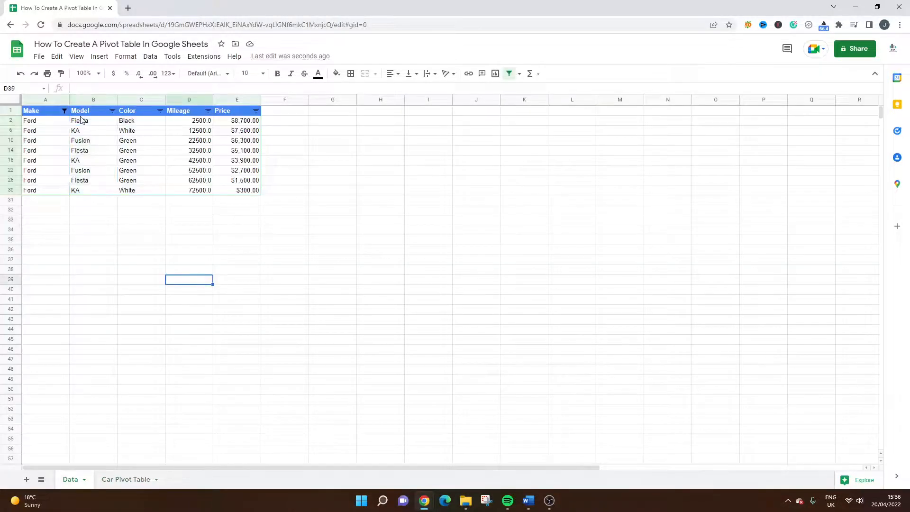
{"action": "left_click", "coordinate": [64, 110]}
{"action": "left_click", "coordinate": [100, 268]}
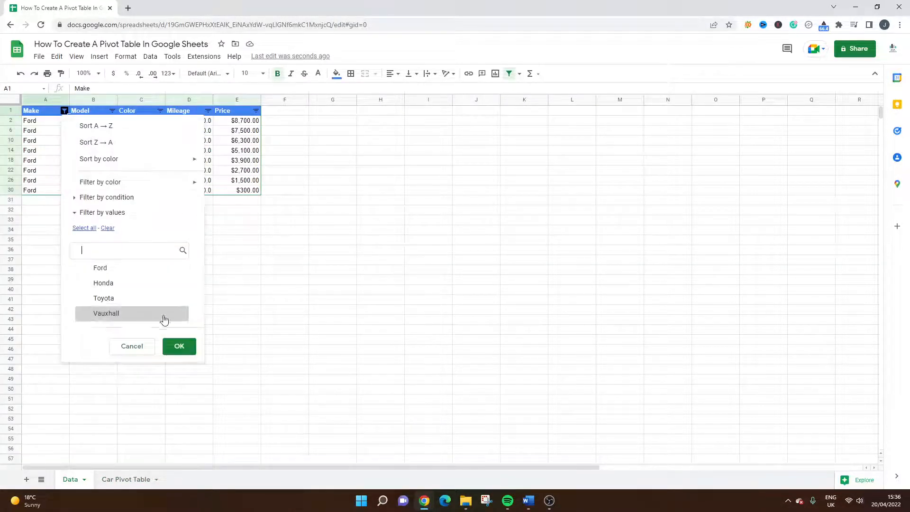
{"action": "left_click", "coordinate": [179, 346]}
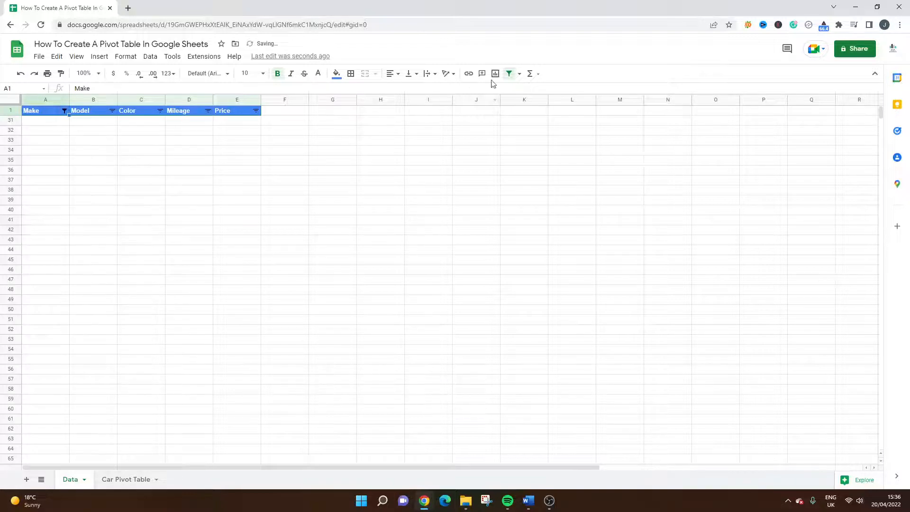
{"action": "left_click", "coordinate": [509, 74]}
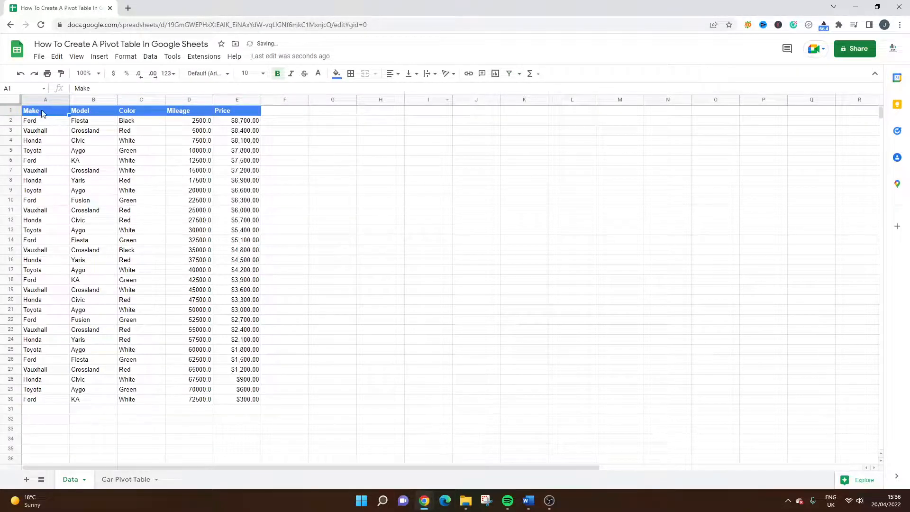
{"action": "left_click", "coordinate": [38, 100]}
{"action": "left_click_drag", "start_coordinate": [47, 399], "coordinate": [240, 120]}
Add the Make field to the pivot table's Values, summarized by COUNTA, and remove Color from Rows.
{"action": "left_click", "coordinate": [137, 477]}
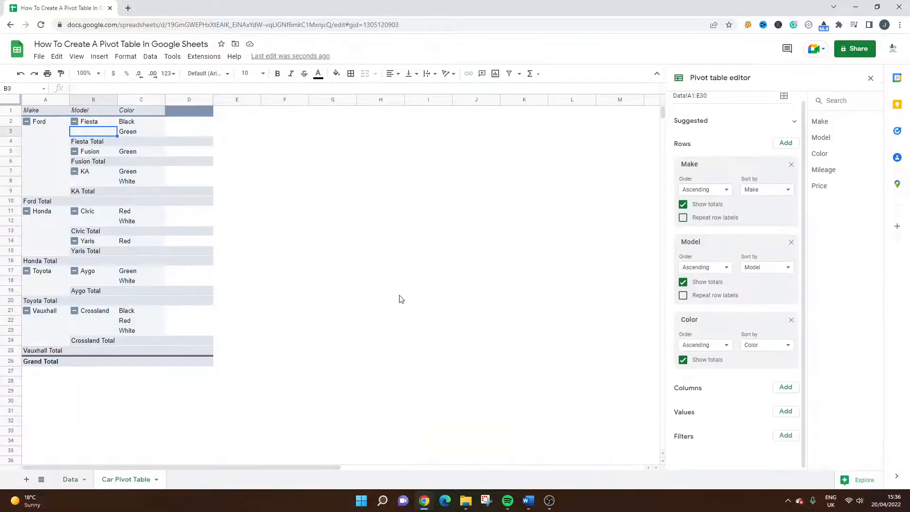
{"action": "left_click_drag", "start_coordinate": [839, 120], "coordinate": [715, 427]}
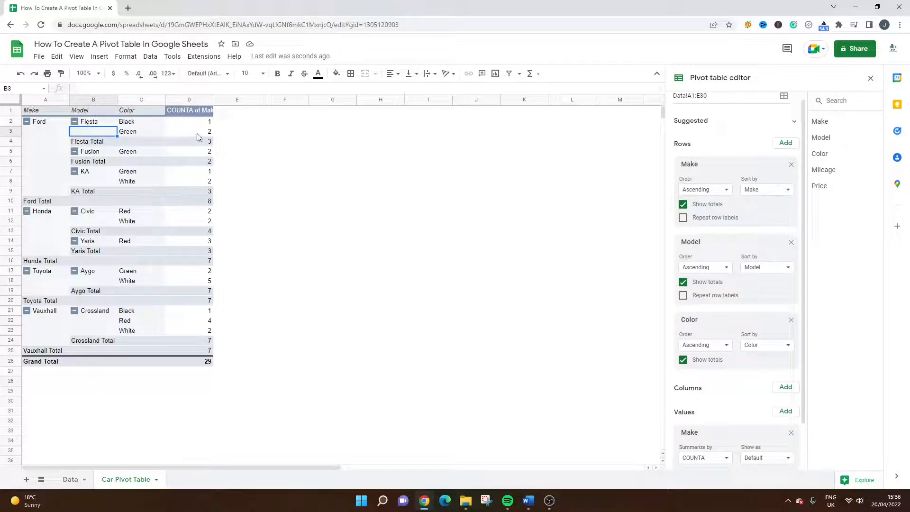
{"action": "left_click", "coordinate": [790, 320]}
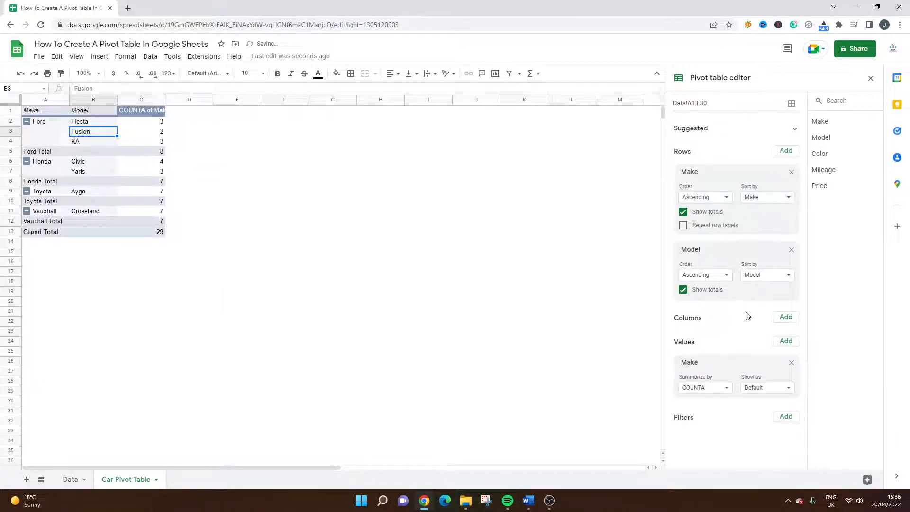
Examine the pivot table's counts for the Ford and Honda models, the Ford total and the grand total.
{"action": "left_click", "coordinate": [164, 125]}
{"action": "left_click", "coordinate": [158, 133]}
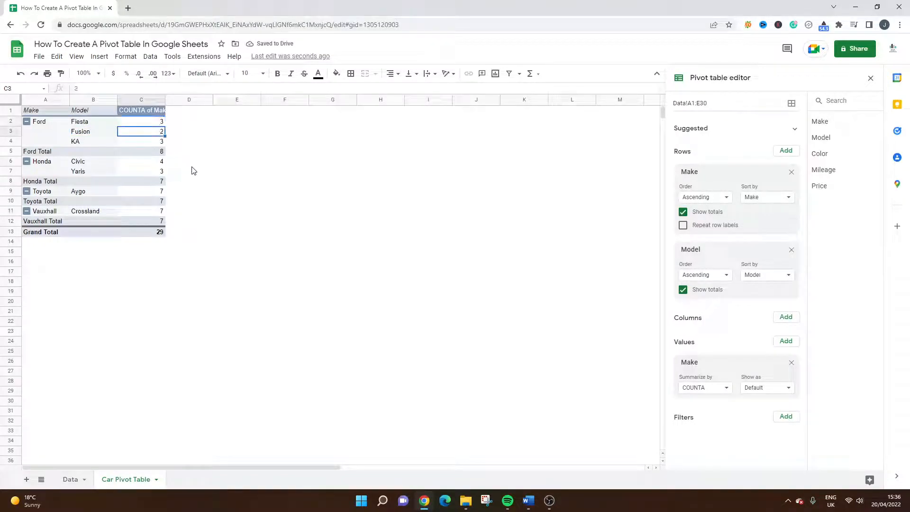
{"action": "left_click", "coordinate": [160, 152]}
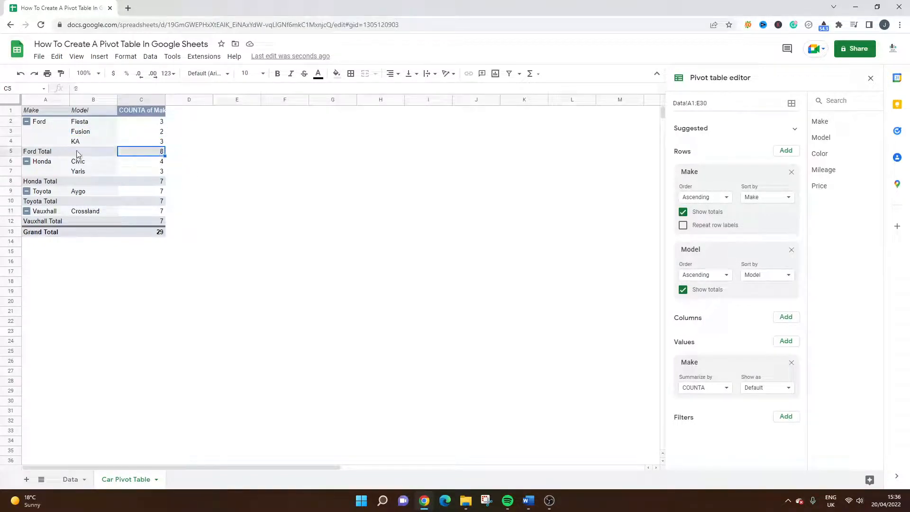
{"action": "left_click", "coordinate": [158, 162]}
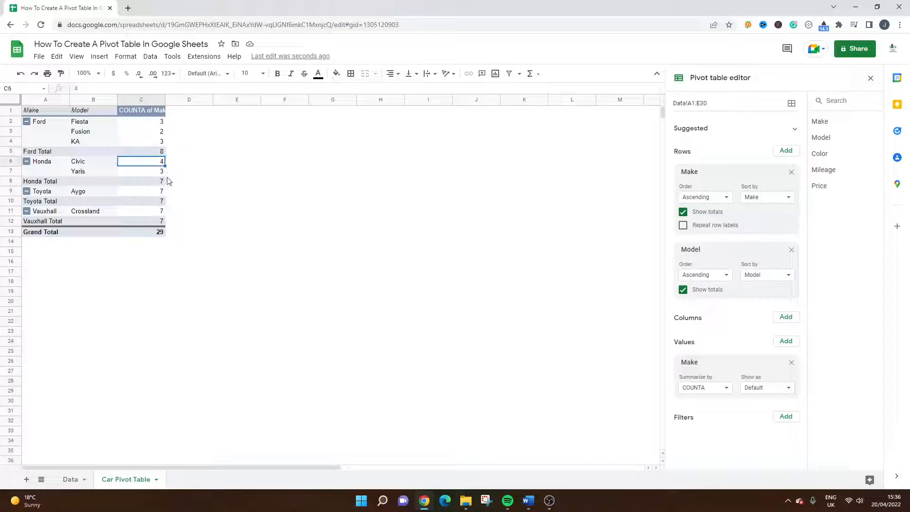
{"action": "left_click", "coordinate": [161, 173]}
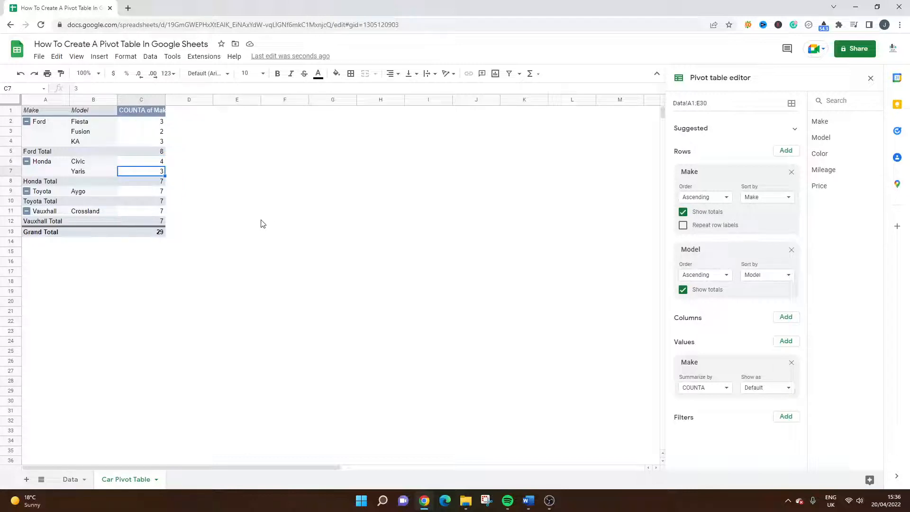
{"action": "left_click", "coordinate": [160, 234]}
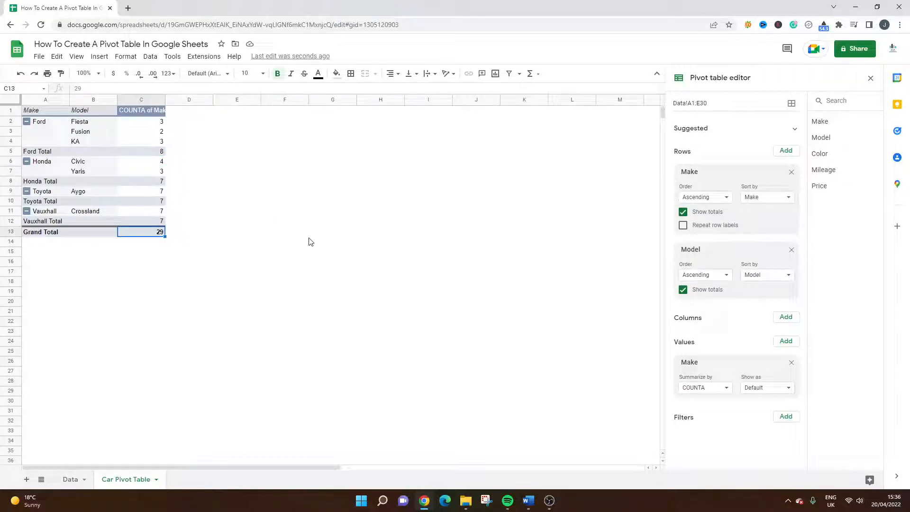
Try hiding the totals of the Make and Model row fields, turning each back on.
{"action": "left_click", "coordinate": [683, 212]}
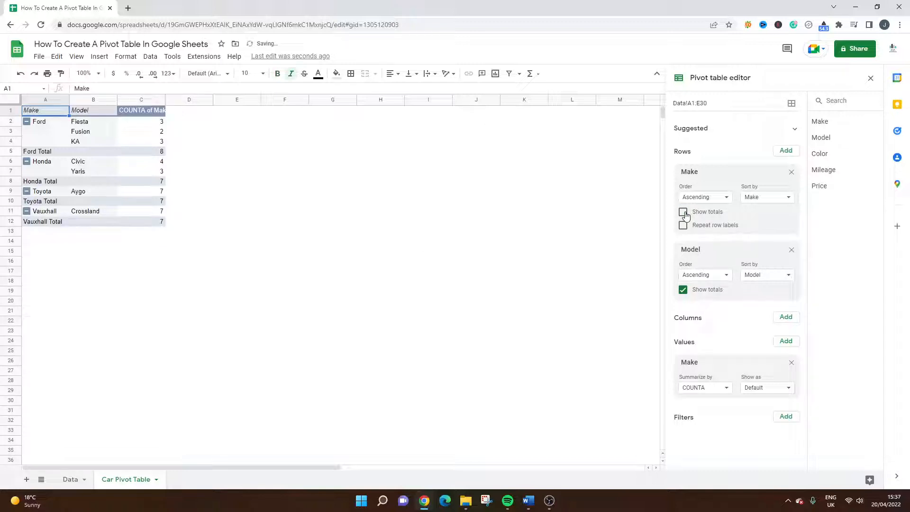
{"action": "left_click", "coordinate": [684, 214]}
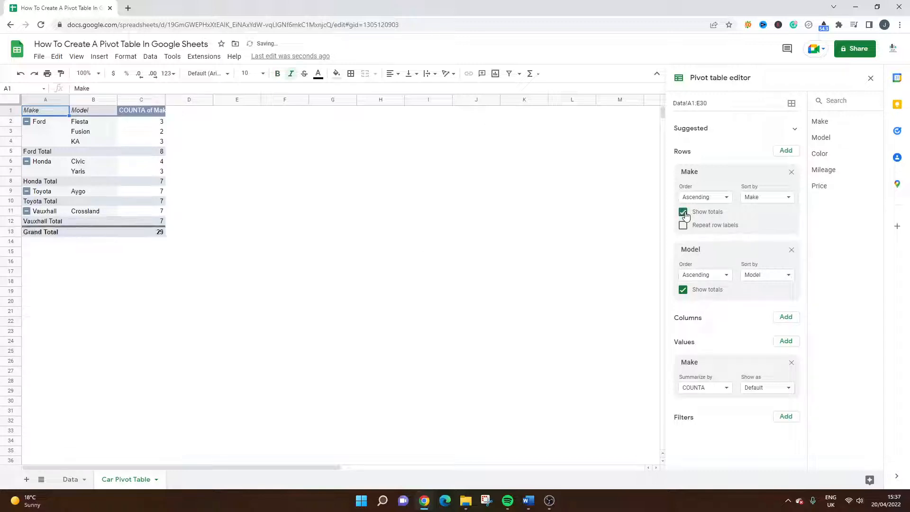
{"action": "left_click", "coordinate": [682, 290]}
{"action": "left_click", "coordinate": [682, 291]}
Show the pivot table's Make values as % of grand total.
{"action": "left_click", "coordinate": [760, 391]}
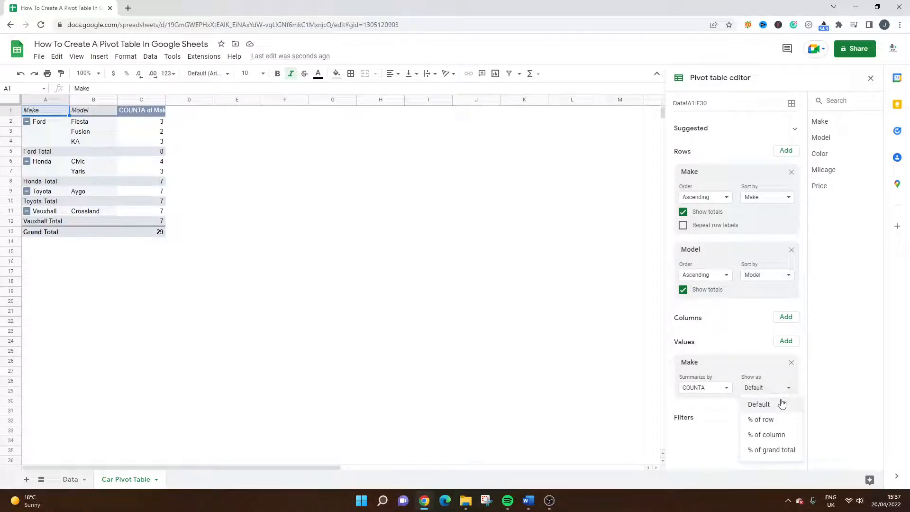
{"action": "left_click", "coordinate": [773, 451]}
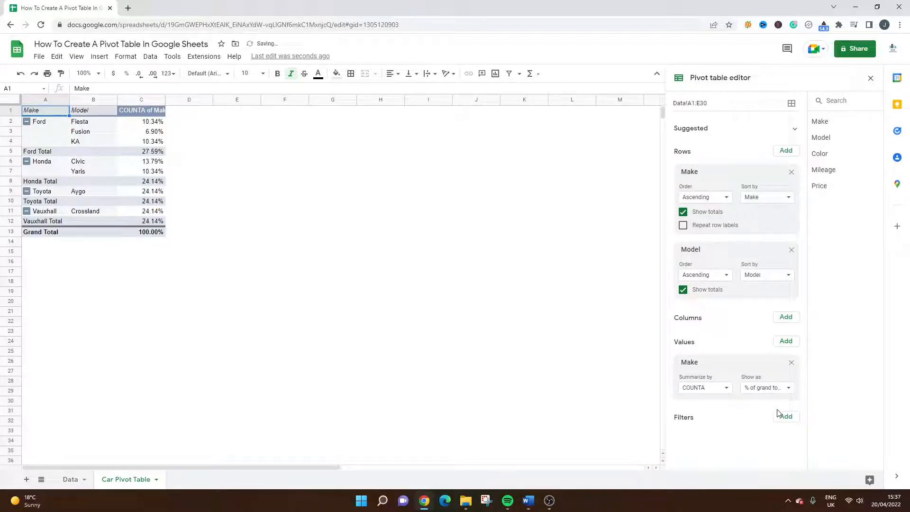
Examine the percentage shares for the Fiesta, KA and Aygo models, comparing them with the source rows on the Data sheet.
{"action": "left_click", "coordinate": [137, 123]}
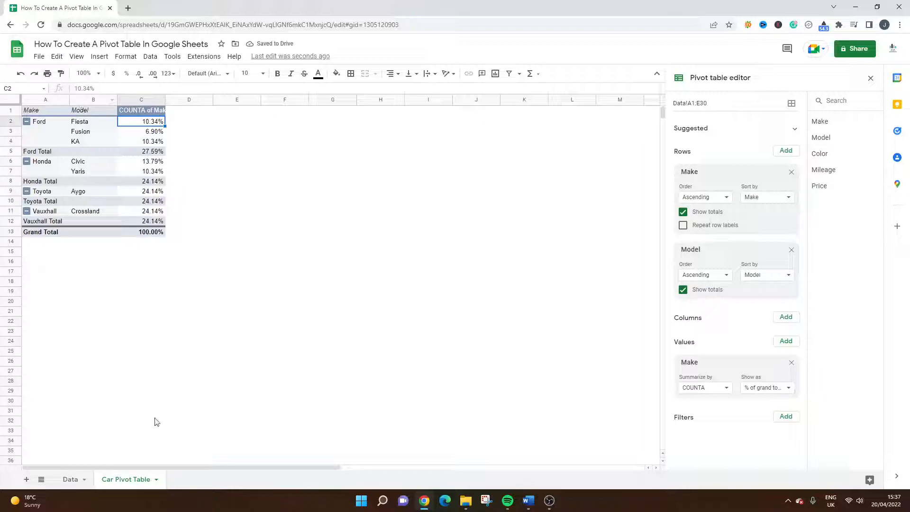
{"action": "left_click", "coordinate": [70, 479]}
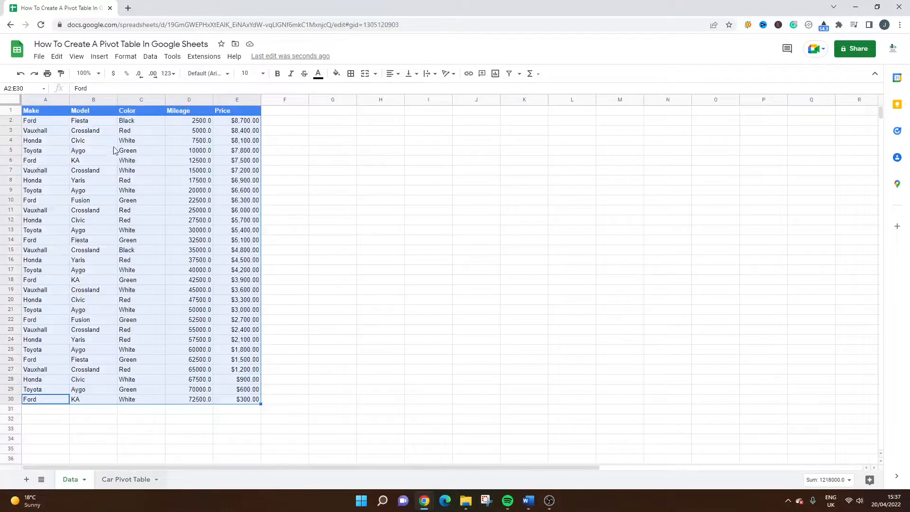
{"action": "left_click", "coordinate": [113, 479]}
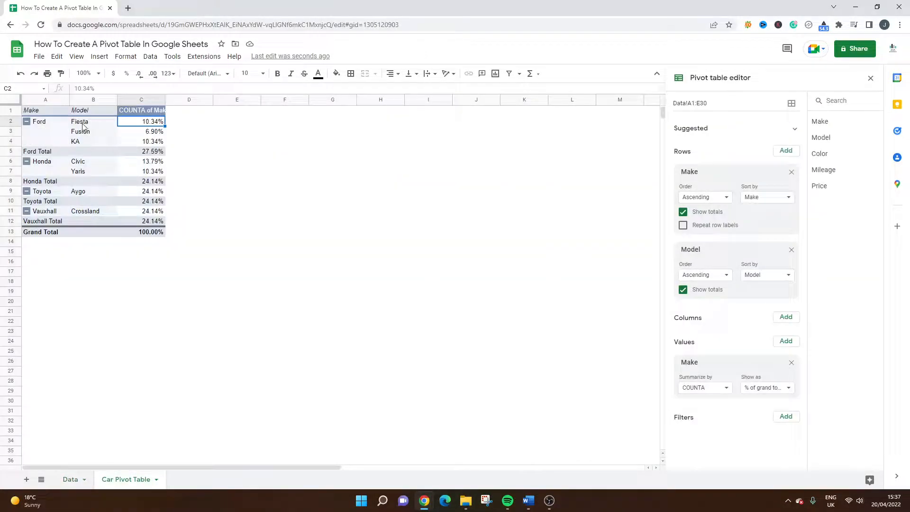
{"action": "left_click", "coordinate": [146, 141]}
{"action": "left_click", "coordinate": [207, 171]}
{"action": "left_click", "coordinate": [128, 191]}
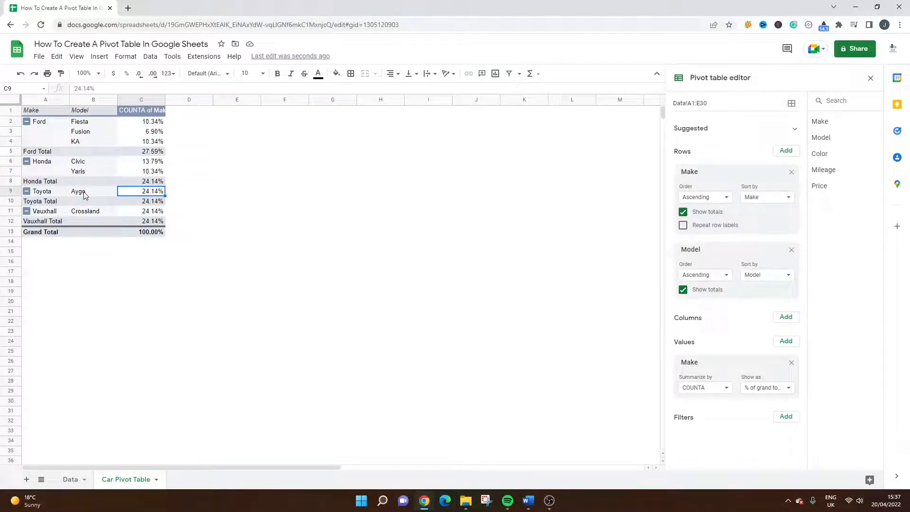
{"action": "left_click", "coordinate": [71, 479]}
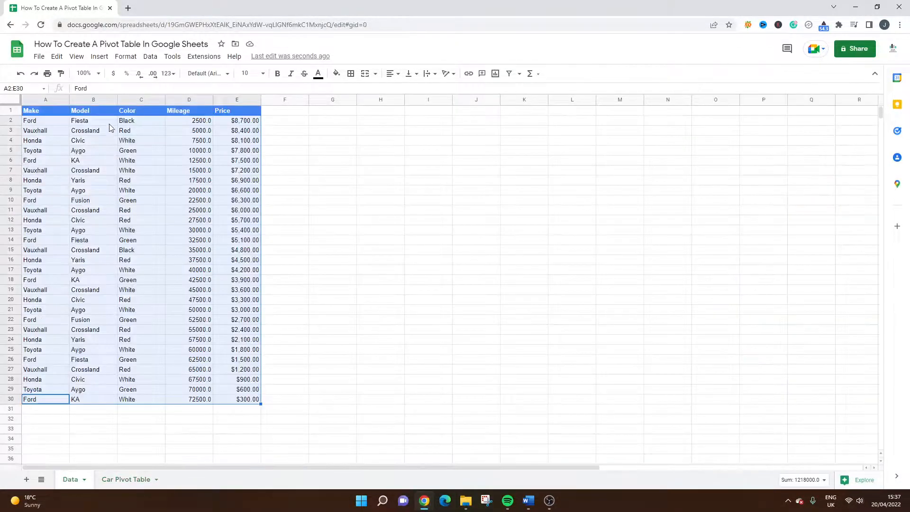
{"action": "left_click", "coordinate": [107, 123]}
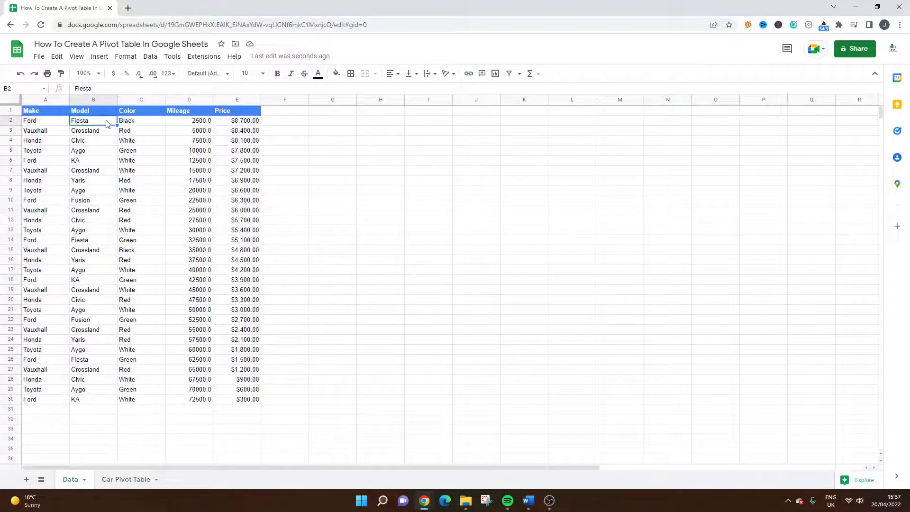
{"action": "left_click", "coordinate": [122, 483]}
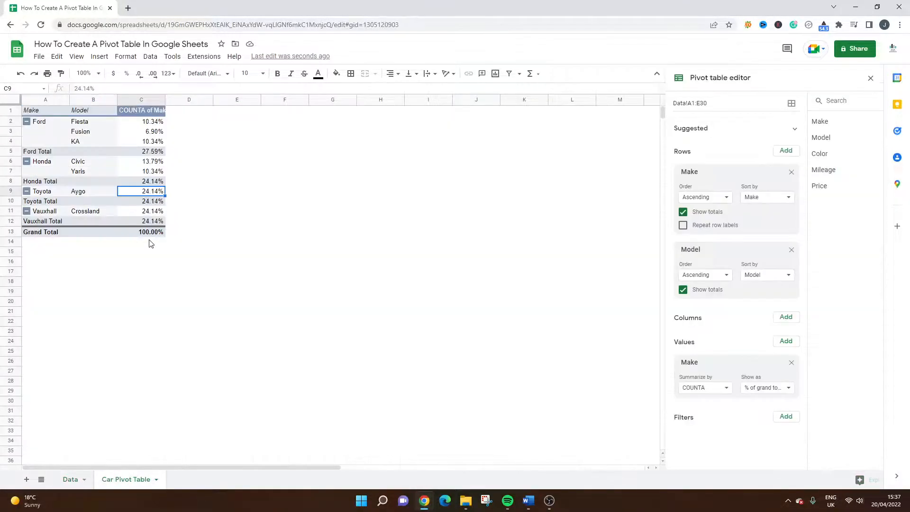
Show the pivot table's Make values as Default and clear both Model and Make from Rows.
{"action": "left_click", "coordinate": [780, 387]}
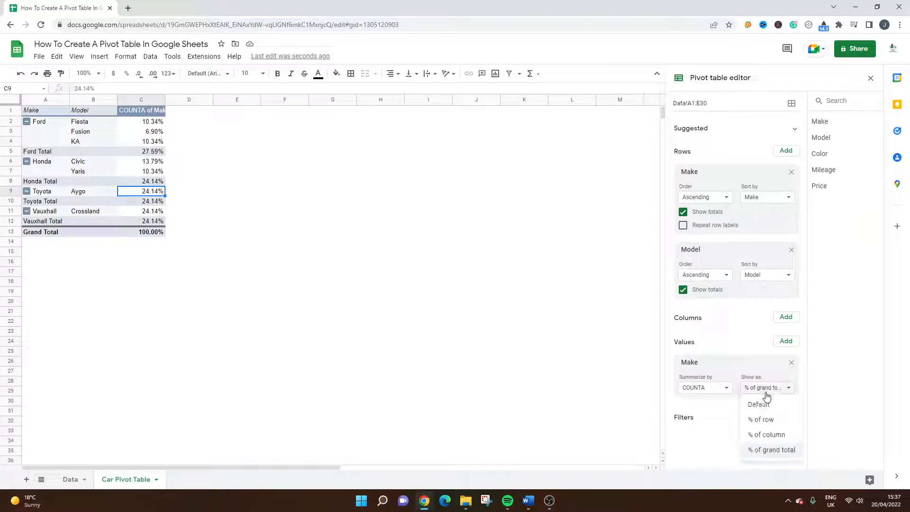
{"action": "left_click", "coordinate": [759, 404]}
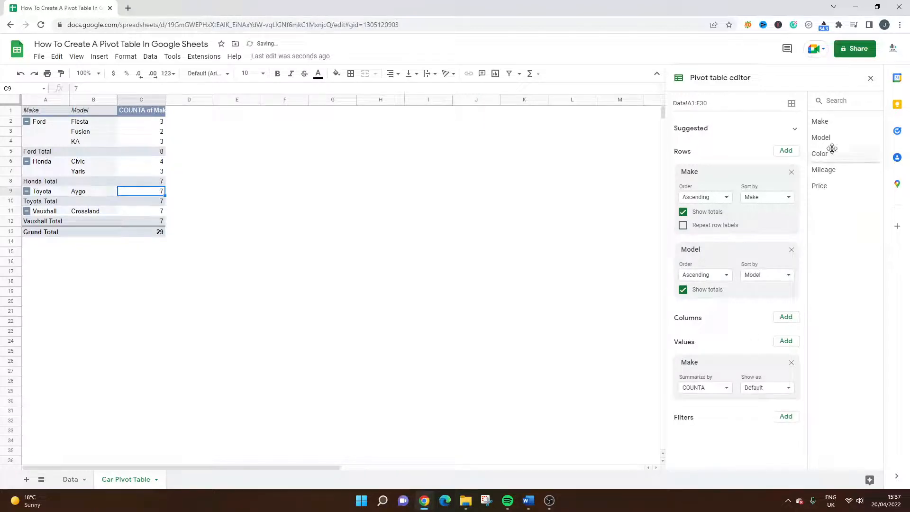
{"action": "left_click", "coordinate": [791, 249]}
{"action": "left_click", "coordinate": [791, 172]}
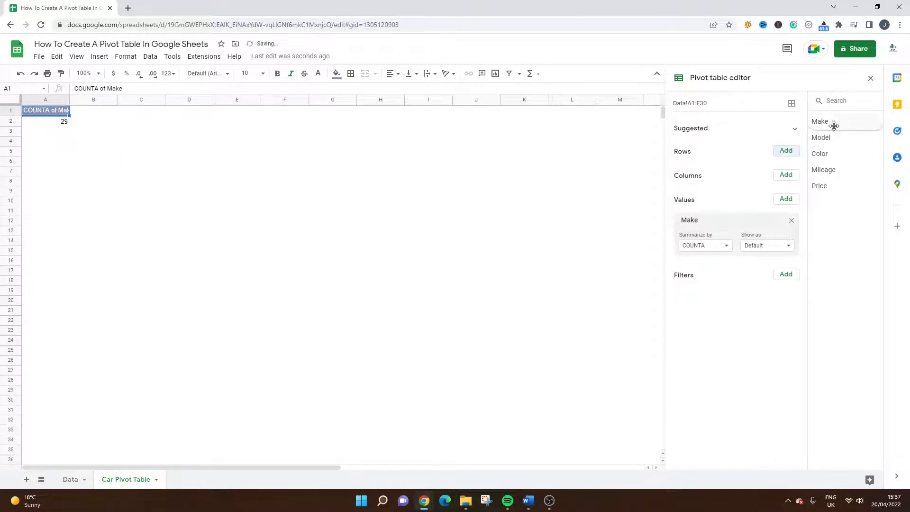
Add Make to Rows and Model to Columns, keeping the Make values shown as Default.
{"action": "left_click_drag", "start_coordinate": [831, 122], "coordinate": [721, 161]}
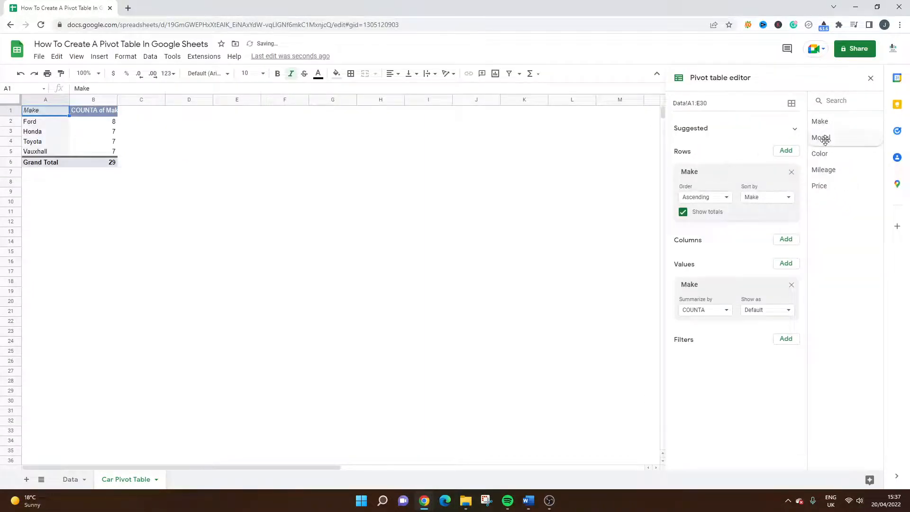
{"action": "left_click_drag", "start_coordinate": [822, 138], "coordinate": [707, 263]}
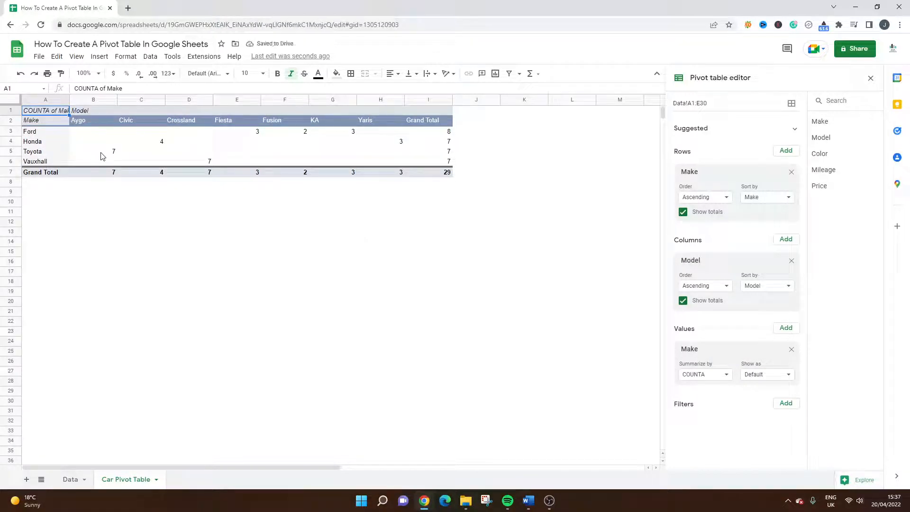
{"action": "left_click", "coordinate": [747, 377]}
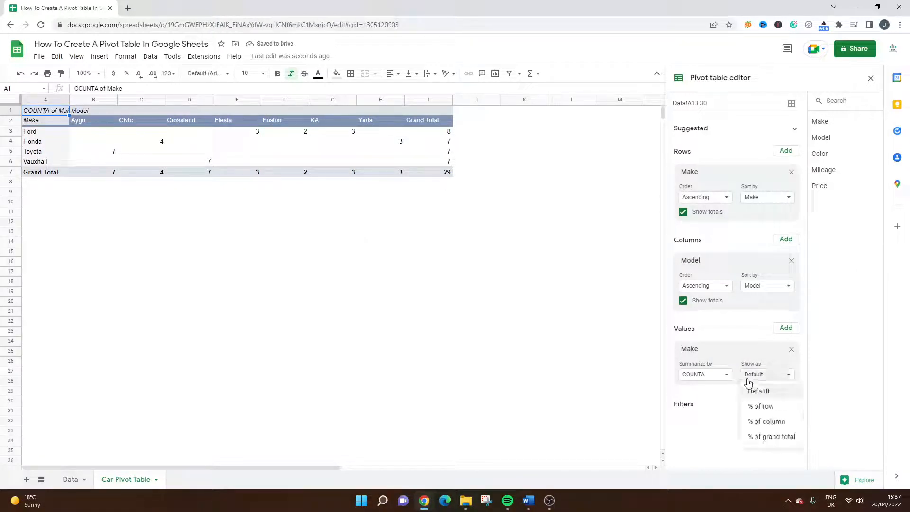
{"action": "left_click", "coordinate": [759, 390]}
Try summarizing the Make values by SUM and COUNT, and replace the field with a fresh Make value summarized by COUNTA.
{"action": "left_click", "coordinate": [719, 376]}
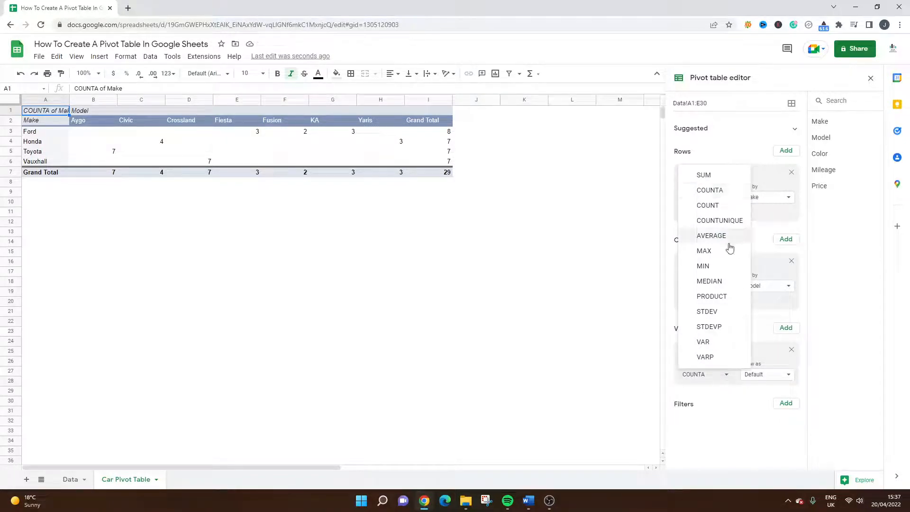
{"action": "left_click", "coordinate": [699, 175]}
{"action": "left_click", "coordinate": [704, 377]}
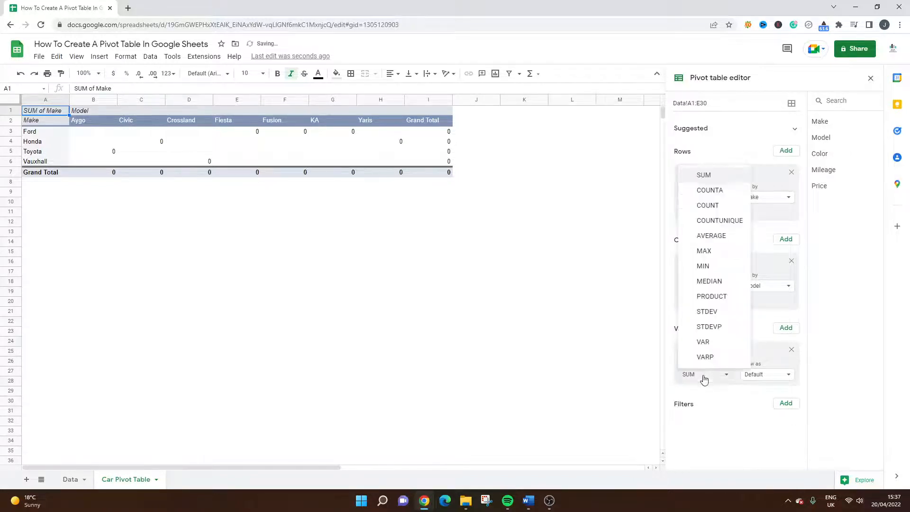
{"action": "left_click", "coordinate": [708, 205]}
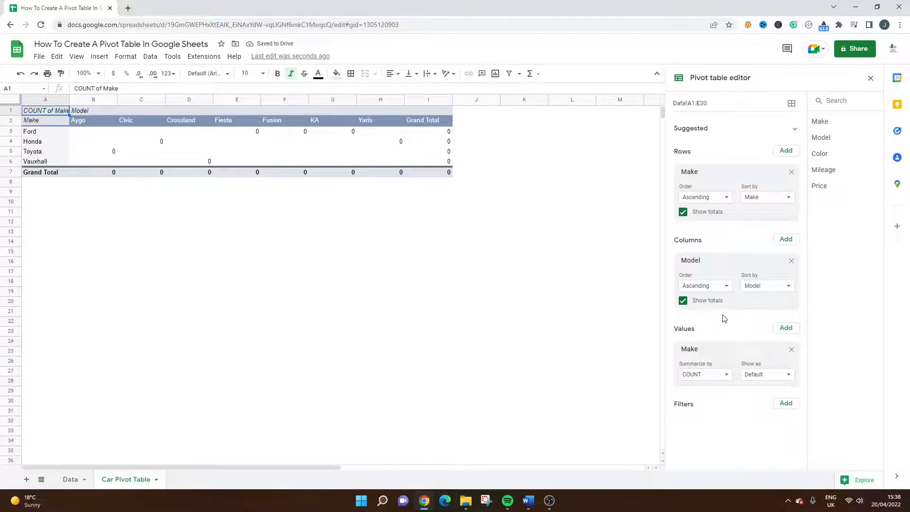
{"action": "left_click", "coordinate": [791, 349]}
{"action": "left_click_drag", "start_coordinate": [833, 122], "coordinate": [708, 356]}
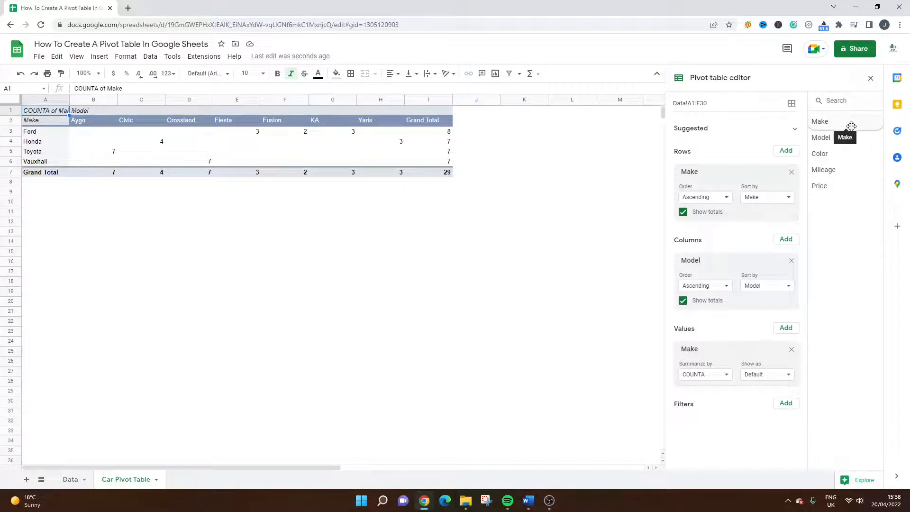
Add a Make filter to the pivot table that includes only Ford.
{"action": "left_click_drag", "start_coordinate": [851, 126], "coordinate": [725, 434]}
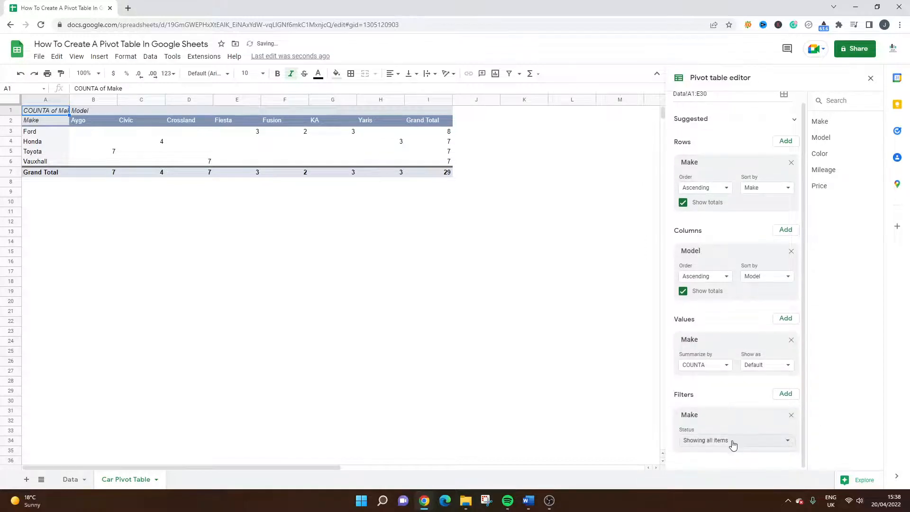
{"action": "left_click", "coordinate": [732, 440]}
{"action": "left_click", "coordinate": [732, 410]}
{"action": "left_click", "coordinate": [734, 426]}
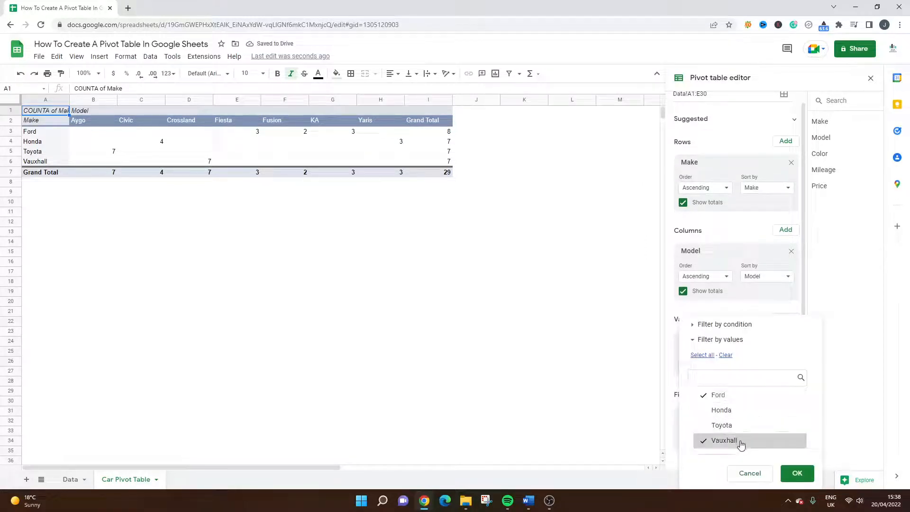
{"action": "left_click", "coordinate": [739, 441]}
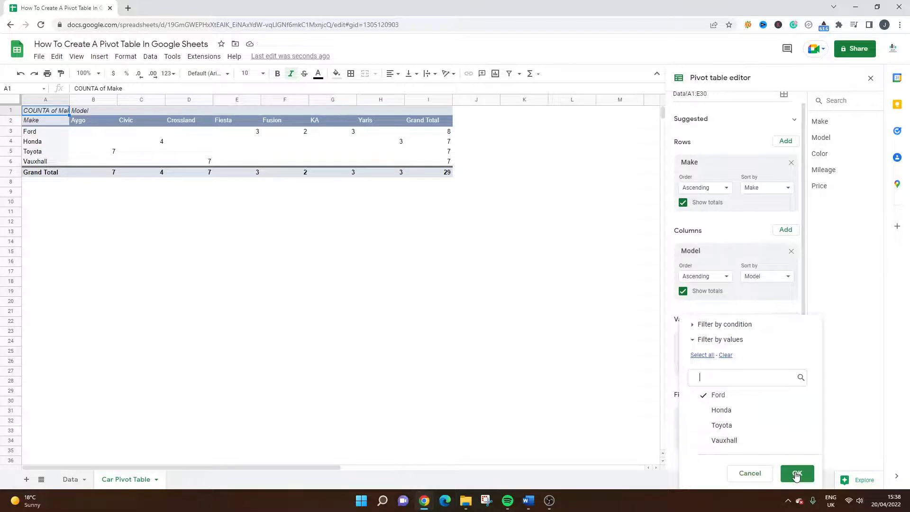
{"action": "left_click", "coordinate": [796, 475]}
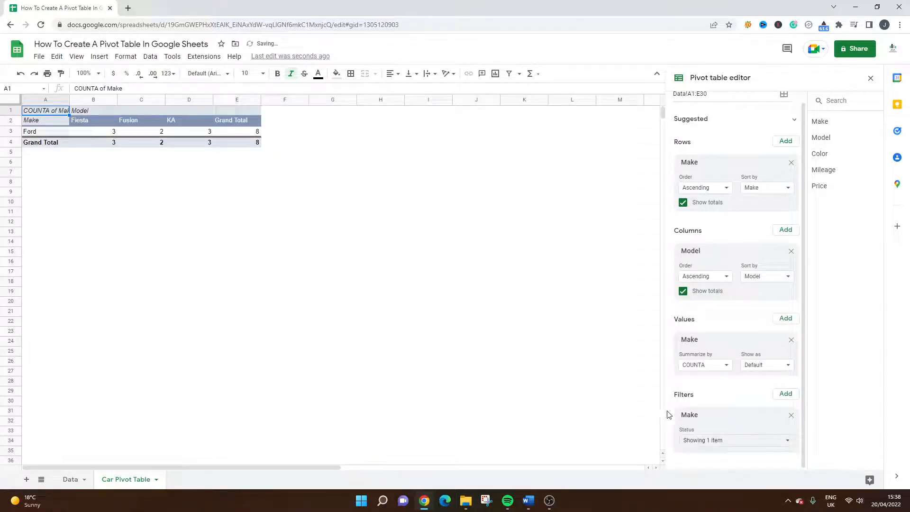
Include Toyota in the pivot table's Make filter, compare with the Data sheet, and remove the filter.
{"action": "left_click", "coordinate": [708, 440]}
{"action": "left_click", "coordinate": [743, 432]}
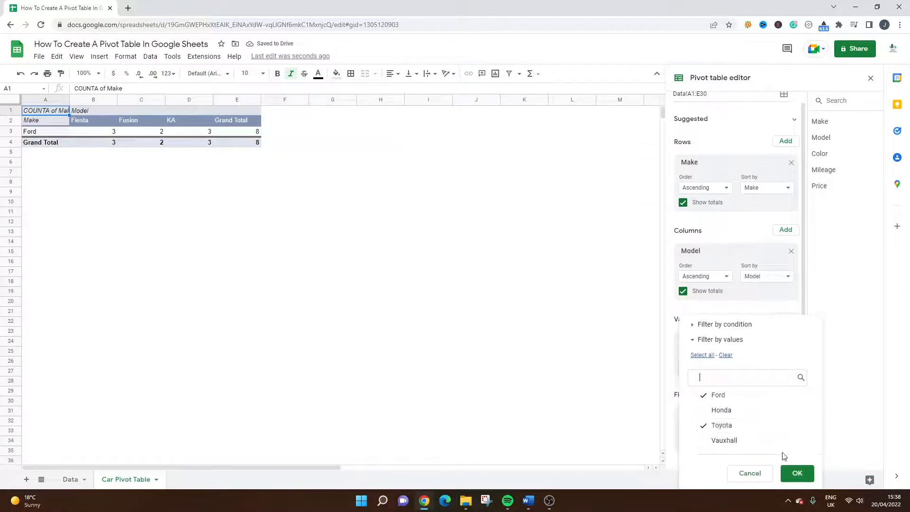
{"action": "left_click", "coordinate": [796, 474]}
{"action": "left_click", "coordinate": [736, 443]}
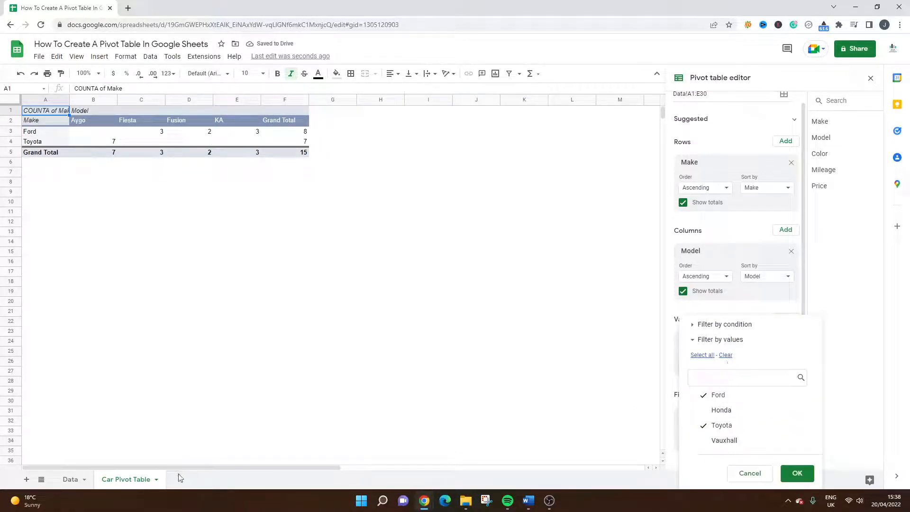
{"action": "left_click", "coordinate": [70, 479]}
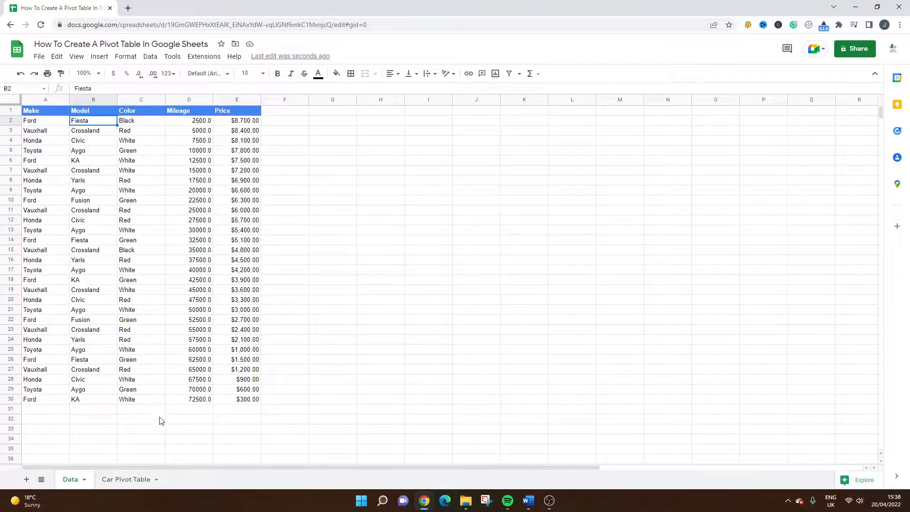
{"action": "left_click", "coordinate": [126, 478]}
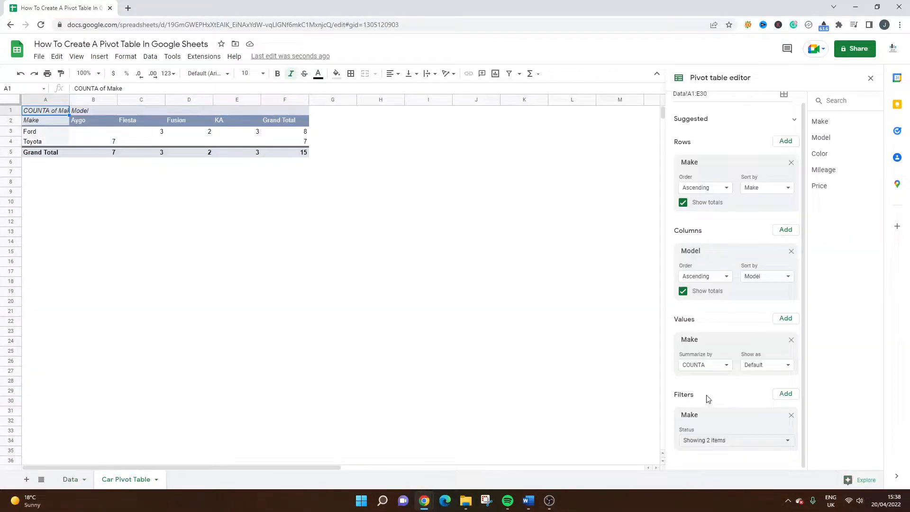
{"action": "left_click", "coordinate": [791, 416]}
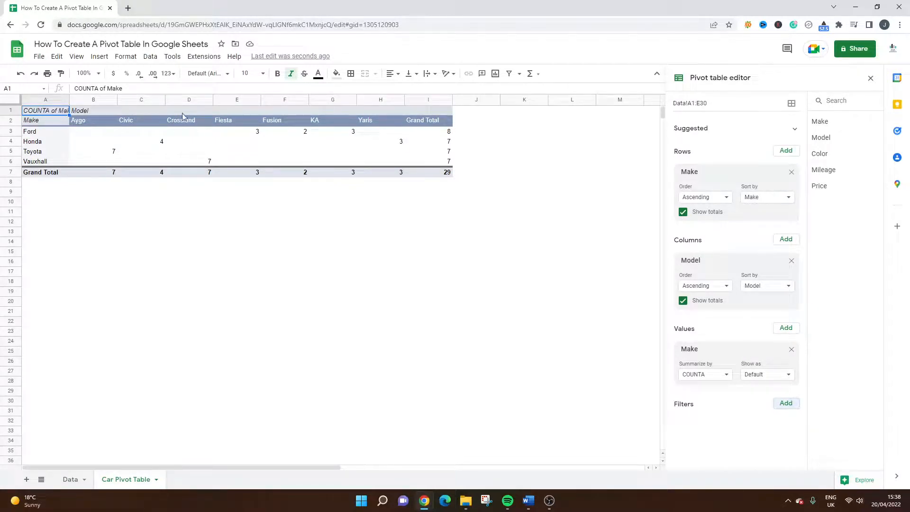
Replace Make with Price summarized by SUM in Values, and remove Model from Columns.
{"action": "left_click", "coordinate": [790, 349]}
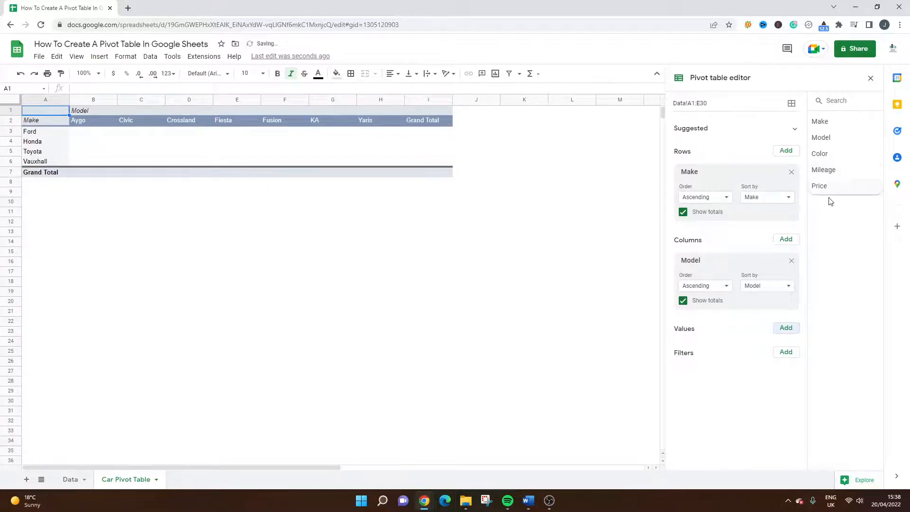
{"action": "left_click_drag", "start_coordinate": [827, 186], "coordinate": [709, 342]}
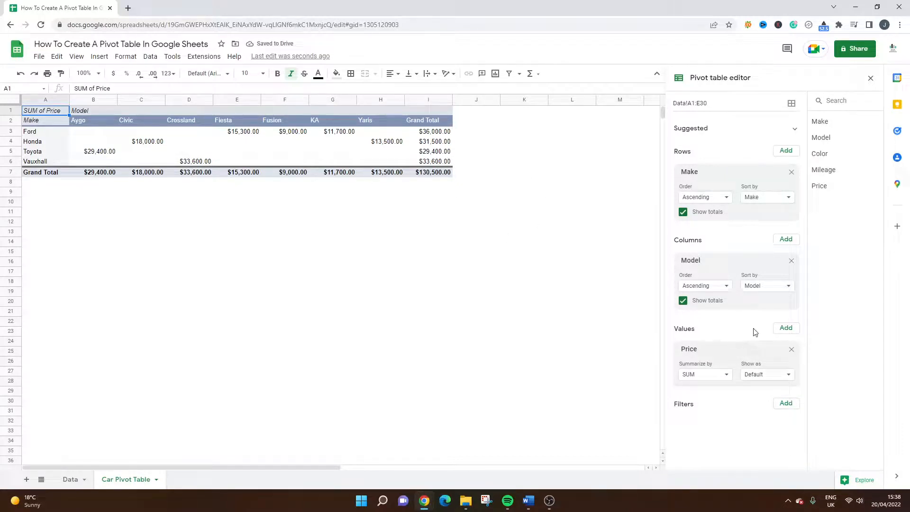
{"action": "left_click", "coordinate": [790, 260]}
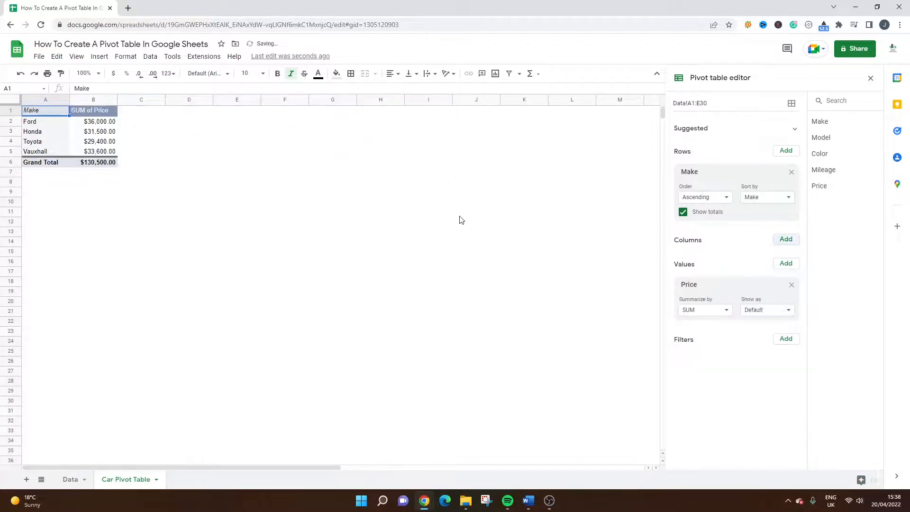
Examine the summed prices per make and the grand total, checking them against the Data sheet.
{"action": "left_click", "coordinate": [89, 122]}
{"action": "left_click", "coordinate": [171, 132]}
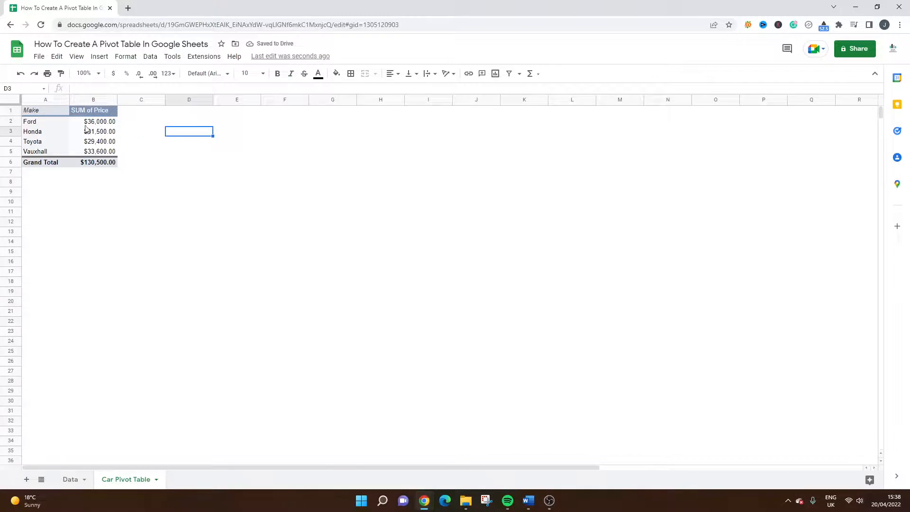
{"action": "left_click", "coordinate": [143, 134]}
{"action": "left_click", "coordinate": [113, 124]}
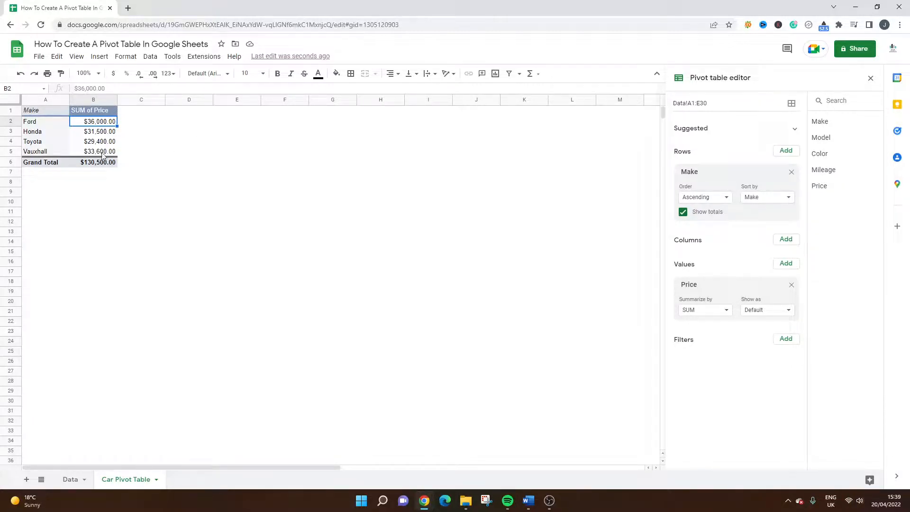
{"action": "left_click", "coordinate": [190, 162]}
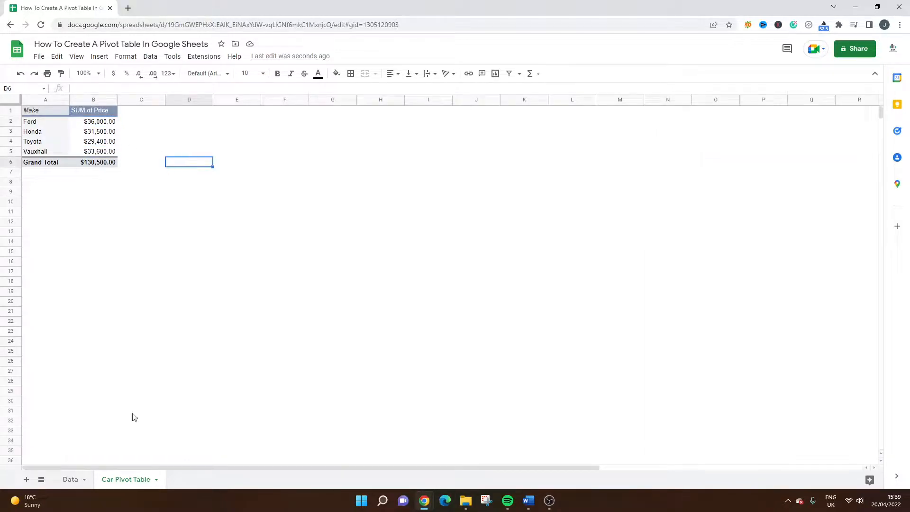
{"action": "left_click", "coordinate": [72, 480]}
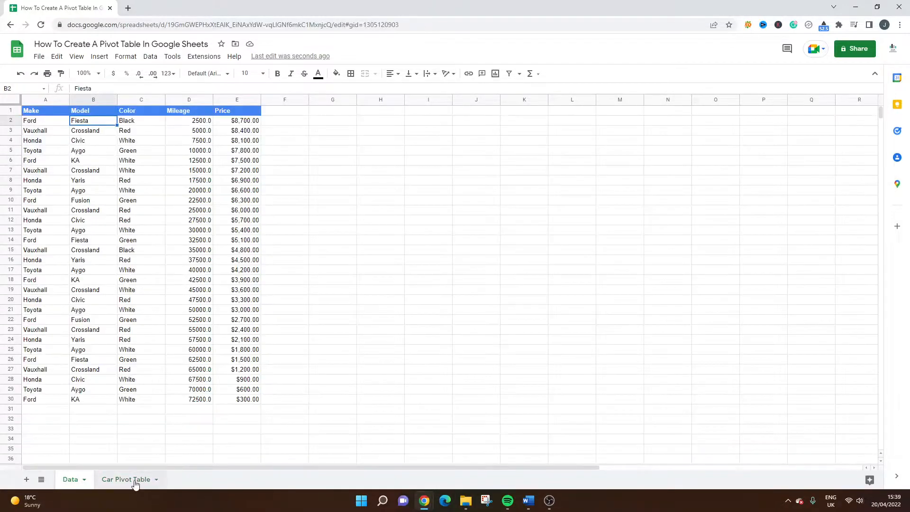
{"action": "left_click", "coordinate": [135, 479]}
Show the pivot table's Price values as % of grand total.
{"action": "left_click", "coordinate": [97, 132]}
{"action": "left_click", "coordinate": [776, 310]}
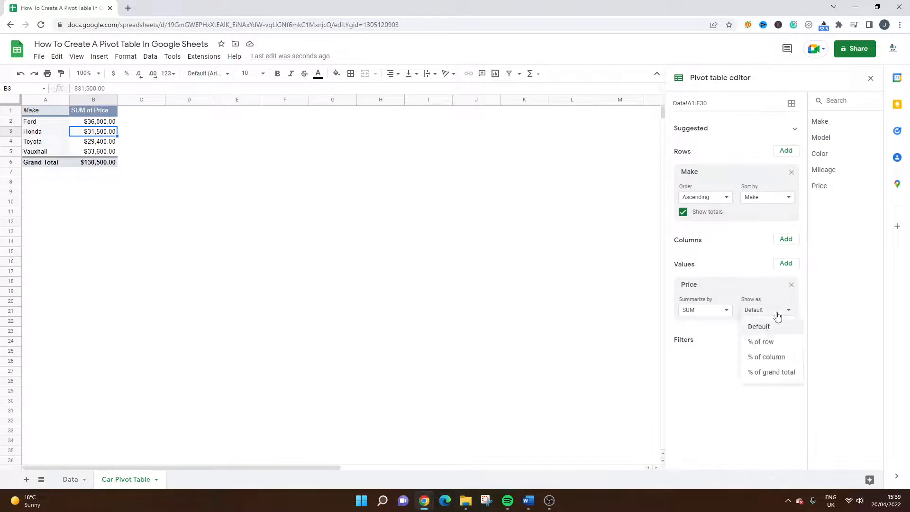
{"action": "left_click", "coordinate": [776, 372]}
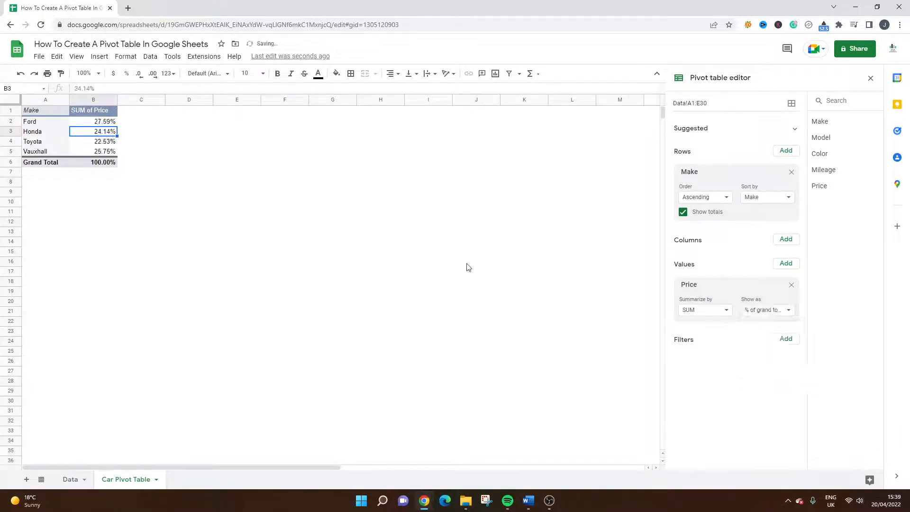
Return the pivot table's summed Price values to the Default display.
{"action": "left_click", "coordinate": [786, 309]}
{"action": "left_click", "coordinate": [760, 326]}
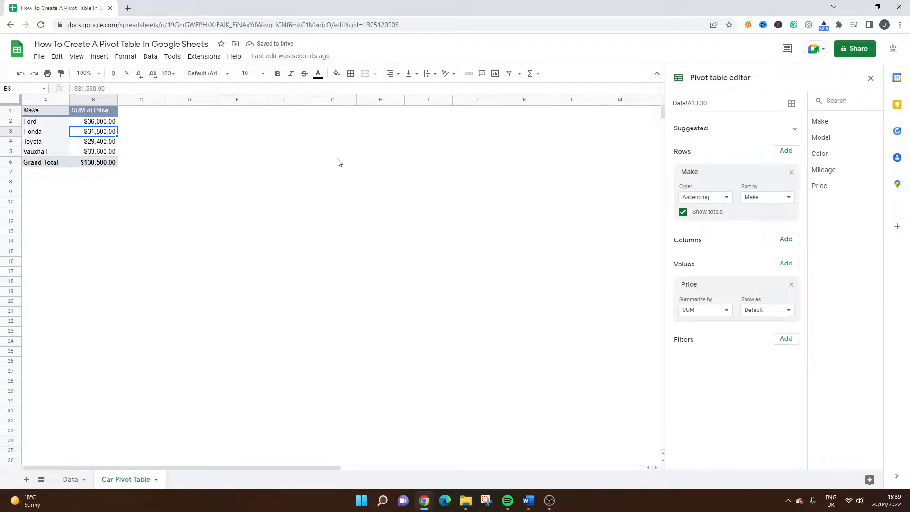
Review the color, mileage and price entries on the Data sheet, and return to the Car Pivot Table sheet.
{"action": "left_click", "coordinate": [70, 478]}
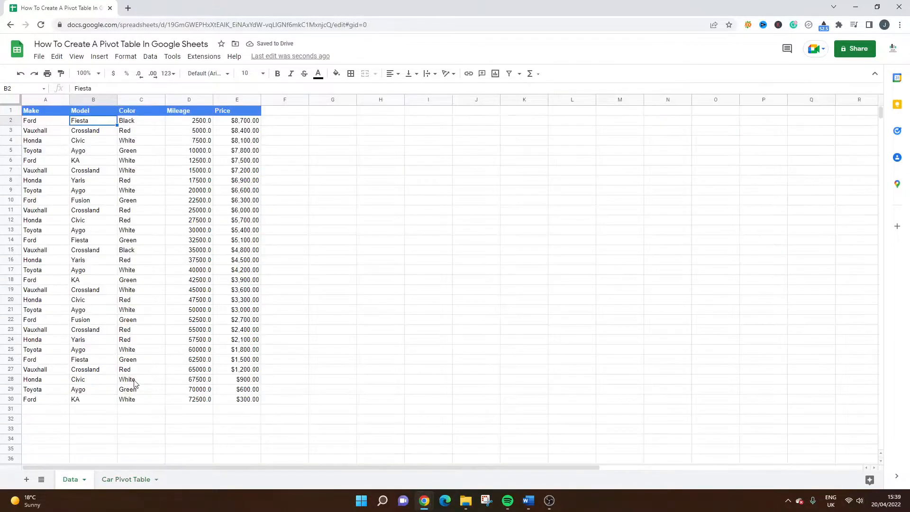
{"action": "left_click", "coordinate": [179, 132]}
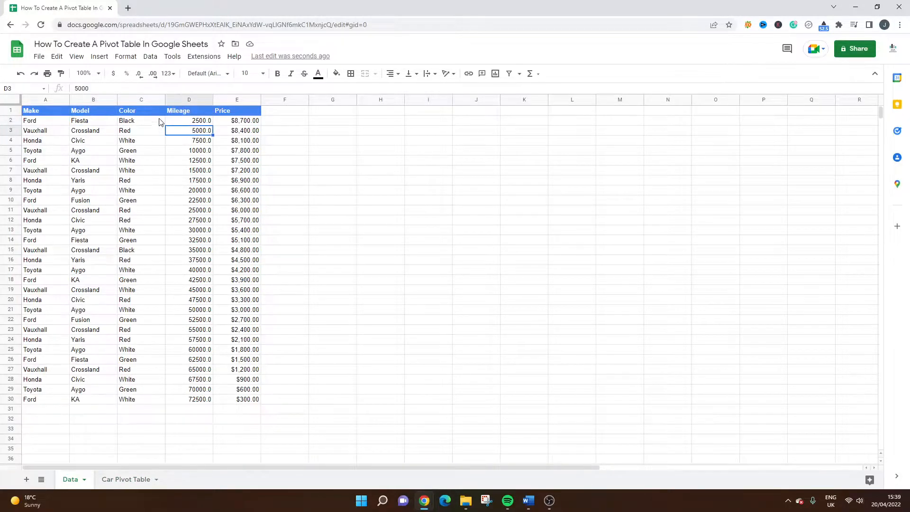
{"action": "left_click", "coordinate": [160, 121]}
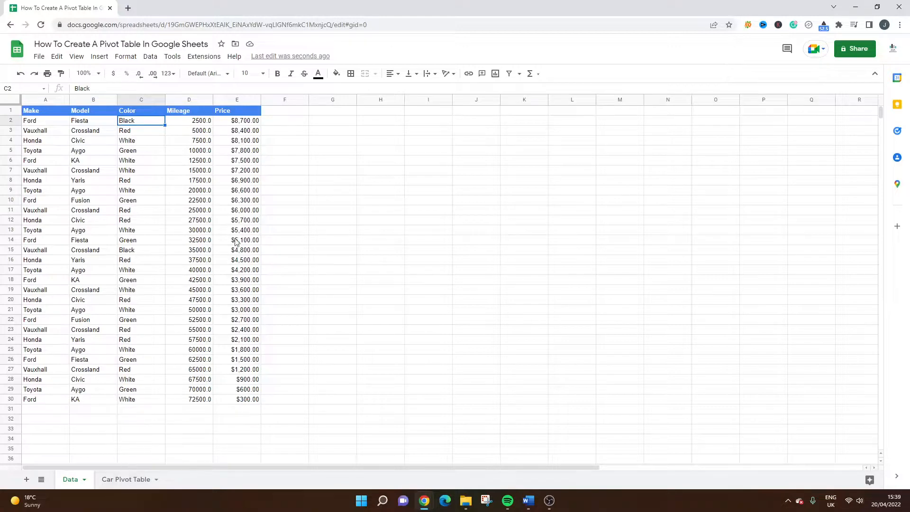
{"action": "left_click_drag", "start_coordinate": [248, 121], "coordinate": [249, 135]}
{"action": "left_click", "coordinate": [319, 142]}
{"action": "left_click", "coordinate": [238, 122]}
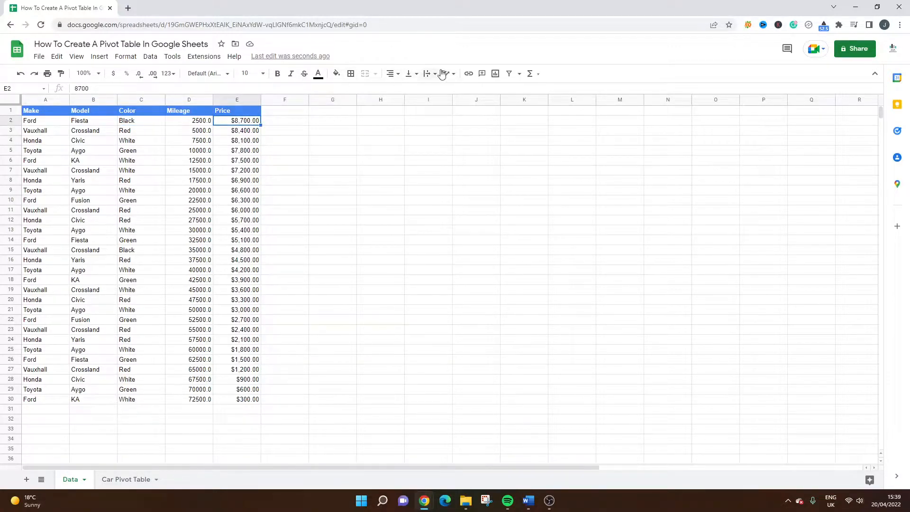
{"action": "left_click", "coordinate": [107, 479]}
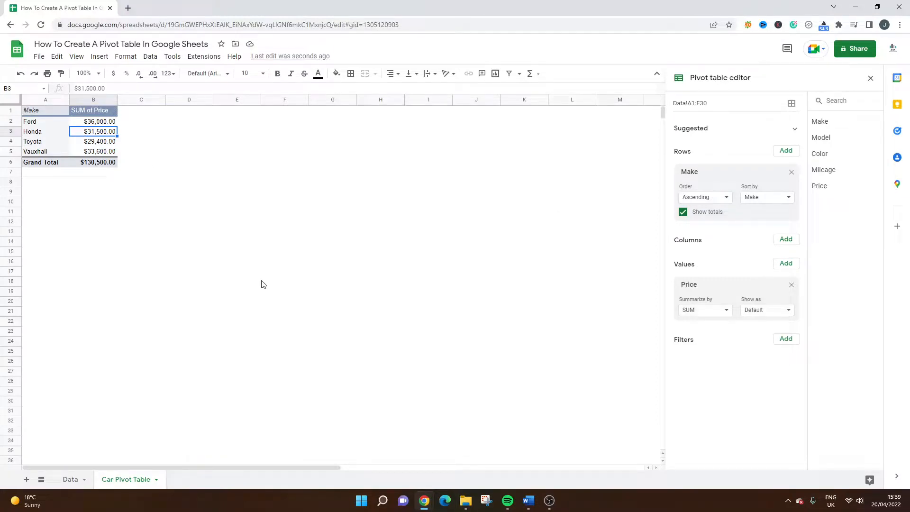
Remove Price from the pivot table's Values and replace Make with Color in Rows.
{"action": "left_click", "coordinate": [791, 285]}
{"action": "left_click", "coordinate": [791, 171]}
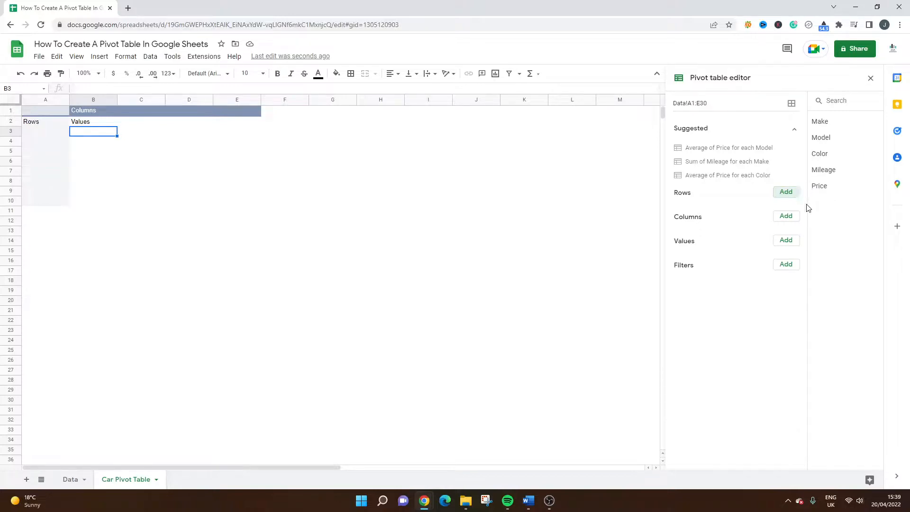
{"action": "left_click", "coordinate": [27, 132]}
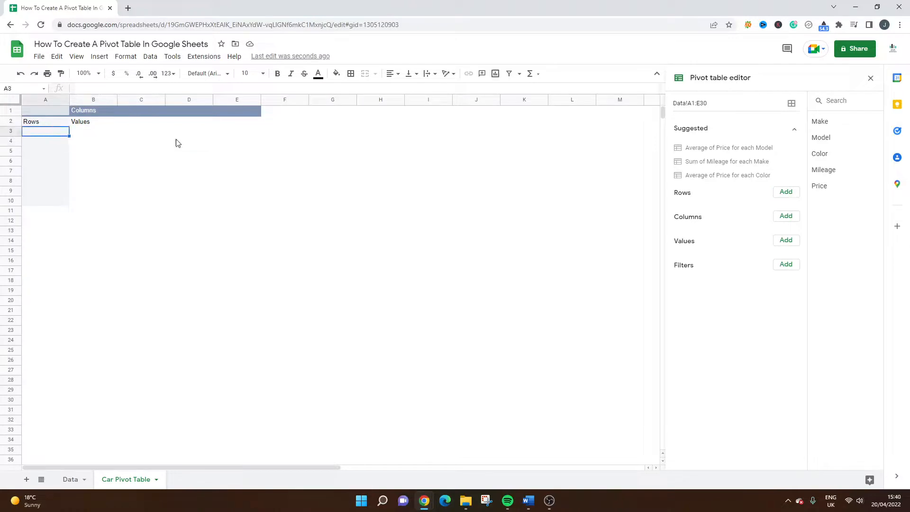
{"action": "left_click_drag", "start_coordinate": [844, 150], "coordinate": [710, 208]}
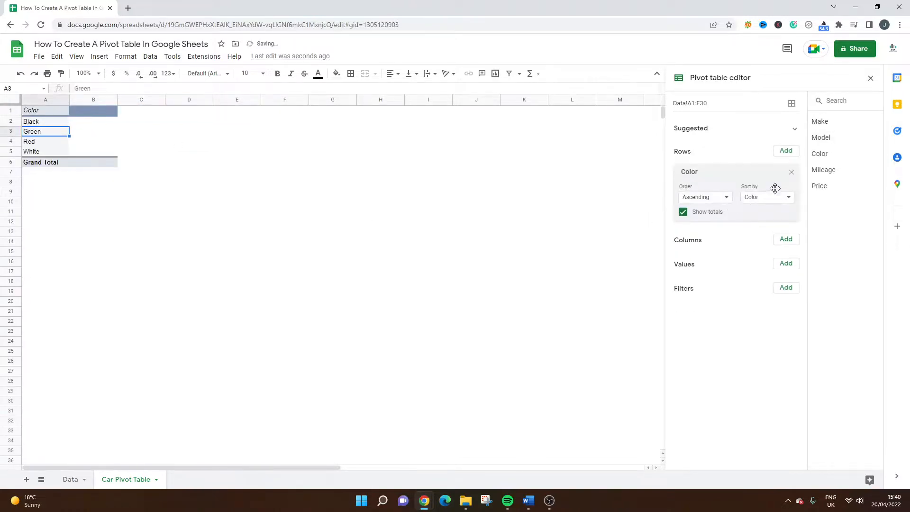